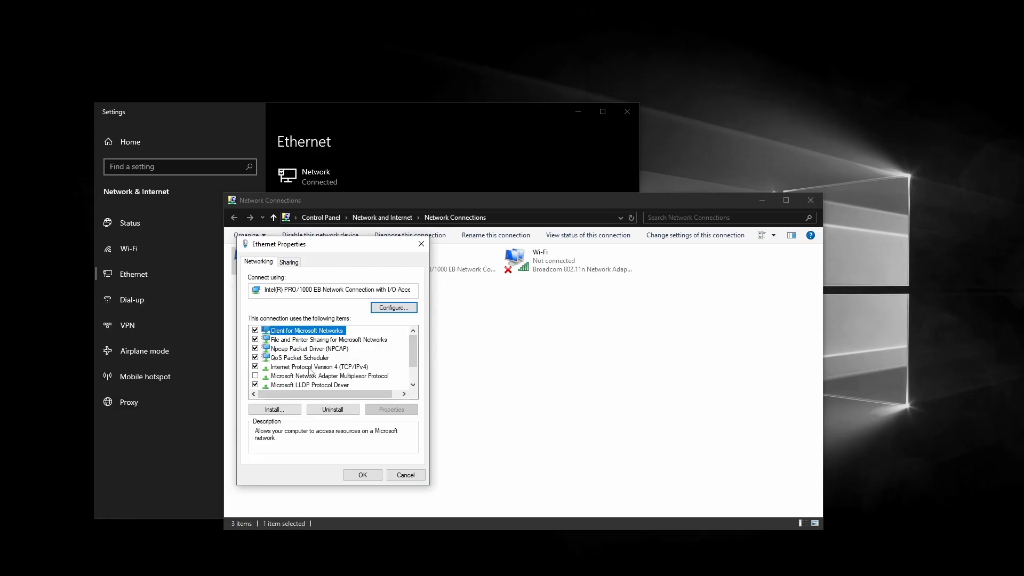
# Step: Open the Internet Protocol Version 4 (TCP/IPv4) properties of the Ethernet connection
pyautogui.click(309, 370)
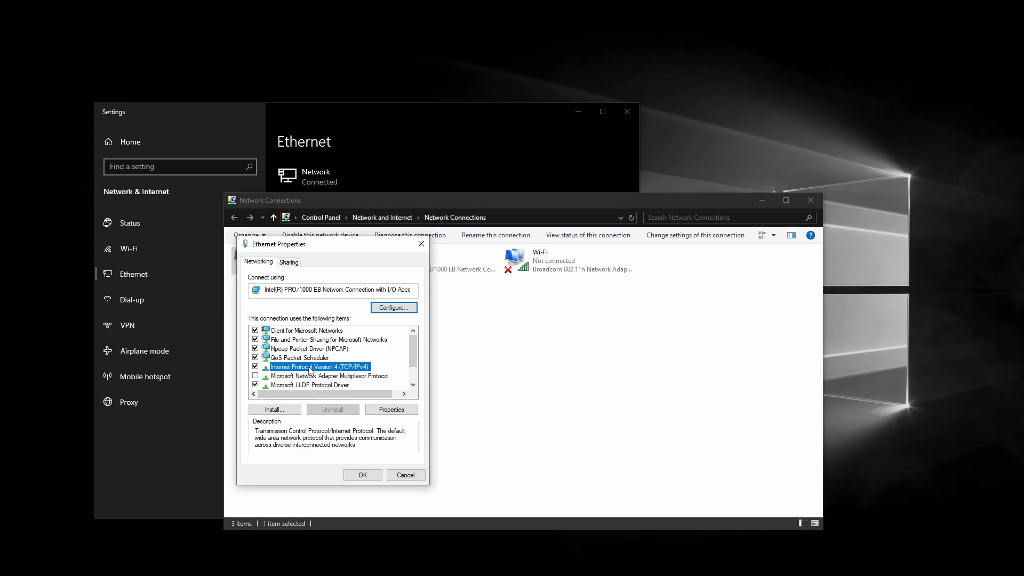
pyautogui.doubleClick(310, 370)
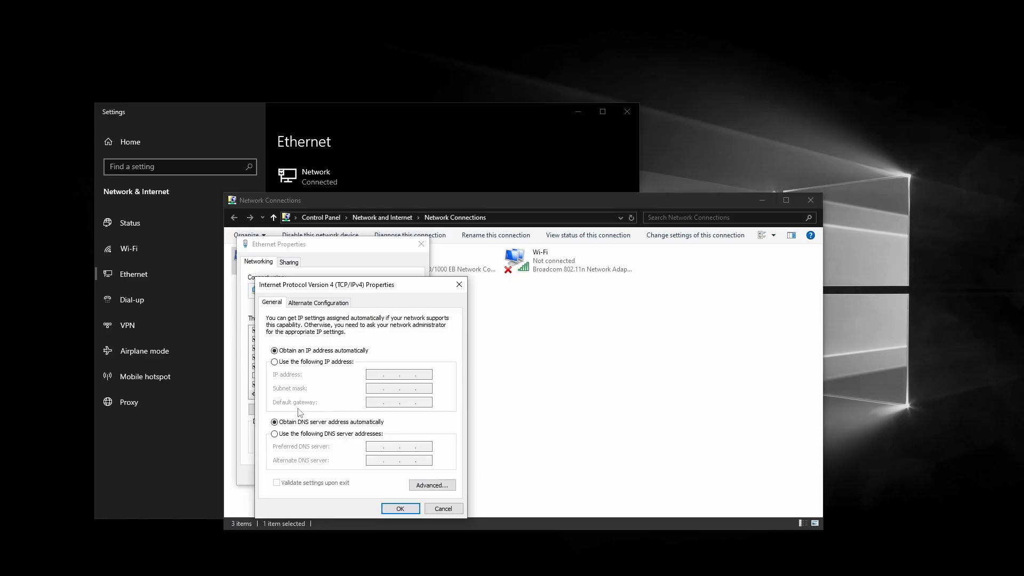
# Step: Set Ethernet to static IP 192.168.1.111 with subnet mask 255.255.255.0 and save both dialogs
pyautogui.click(310, 365)
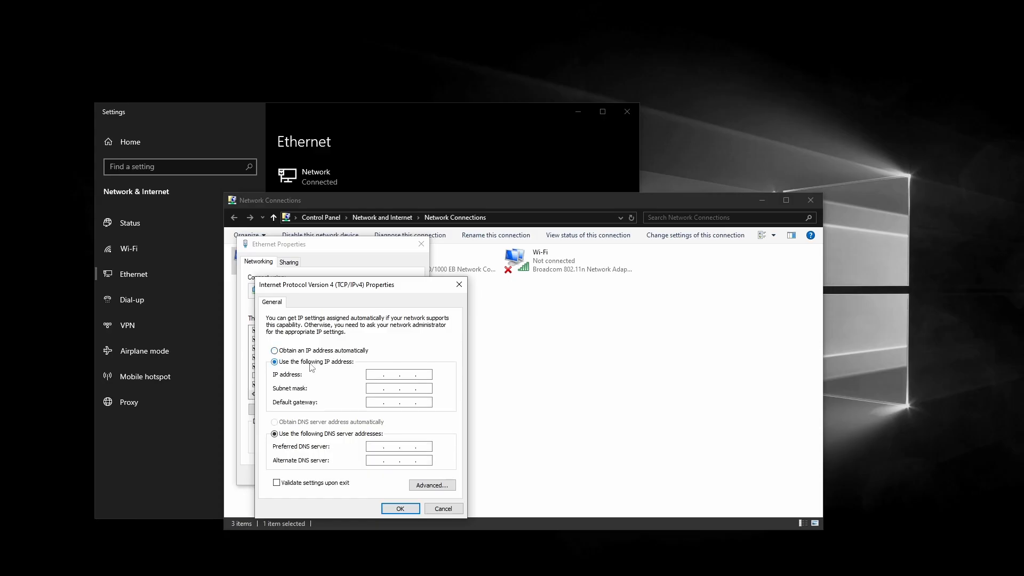
pyautogui.click(374, 375)
pyautogui.write('192 . 168 . 1 . 111')
pyautogui.click(377, 388)
pyautogui.click(401, 509)
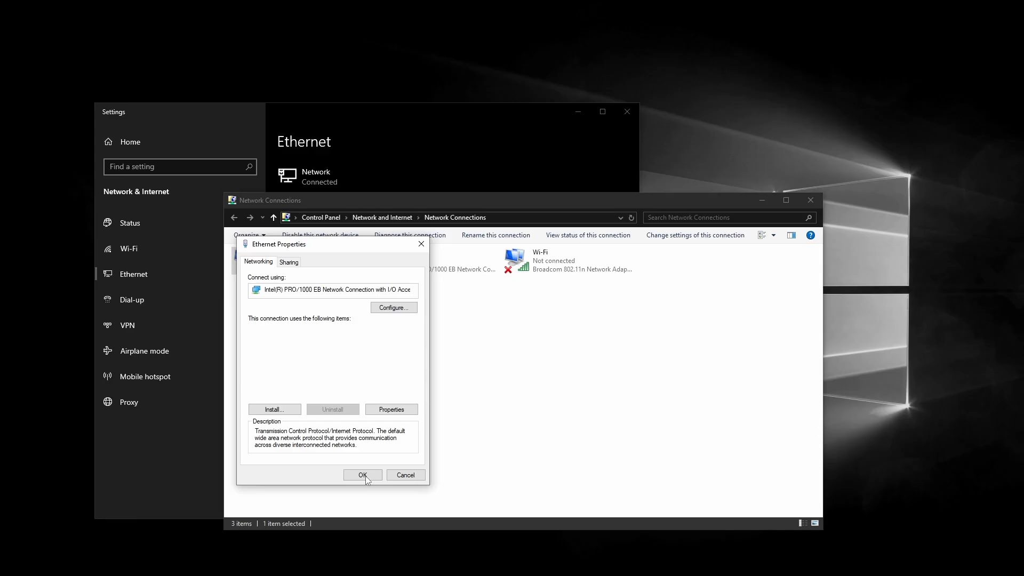
pyautogui.click(365, 474)
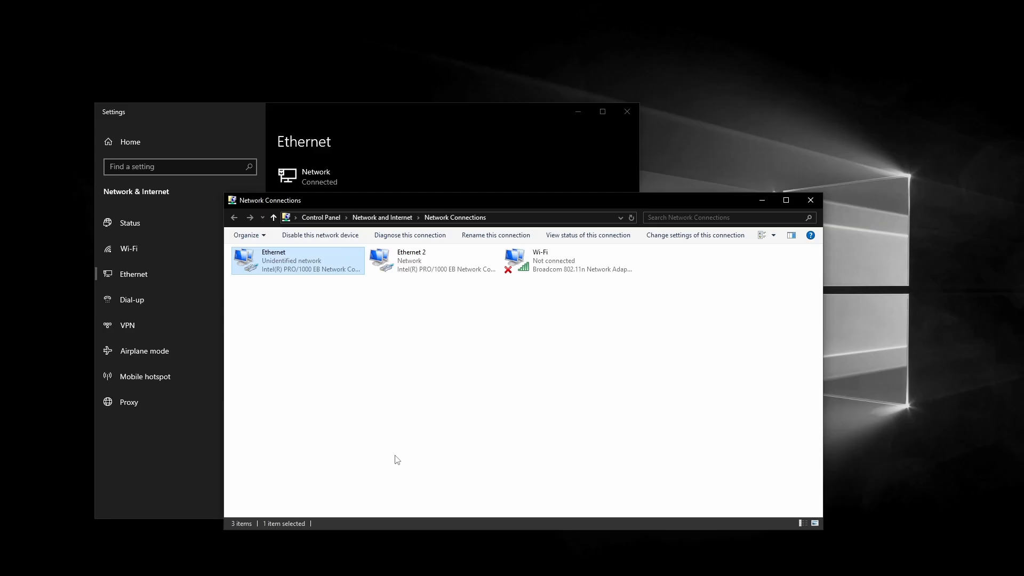
# Step: In Chrome, load 192.168.1.10/welcome, reaching the connection-not-private warning
pyautogui.press('super')
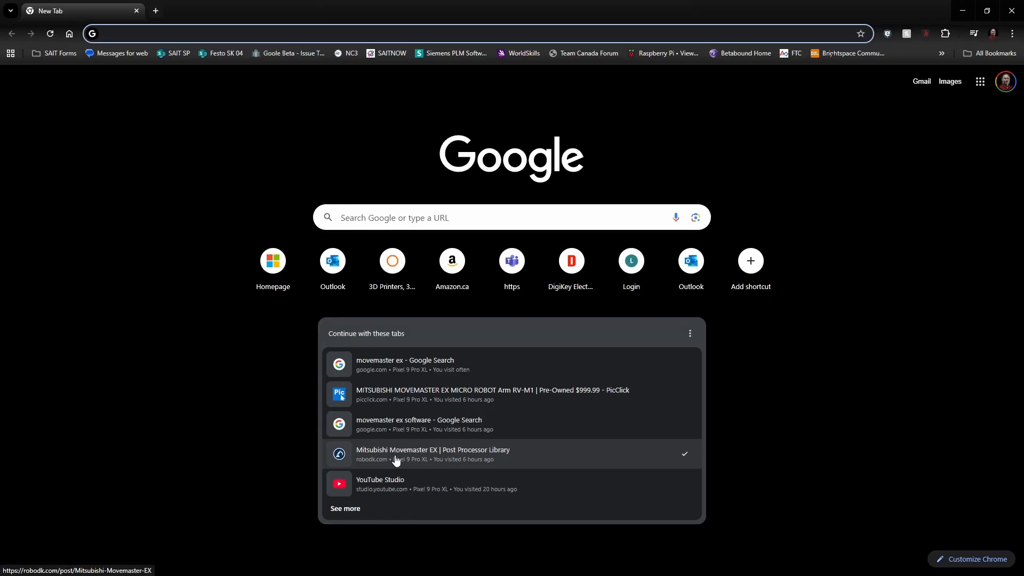
pyautogui.click(287, 29)
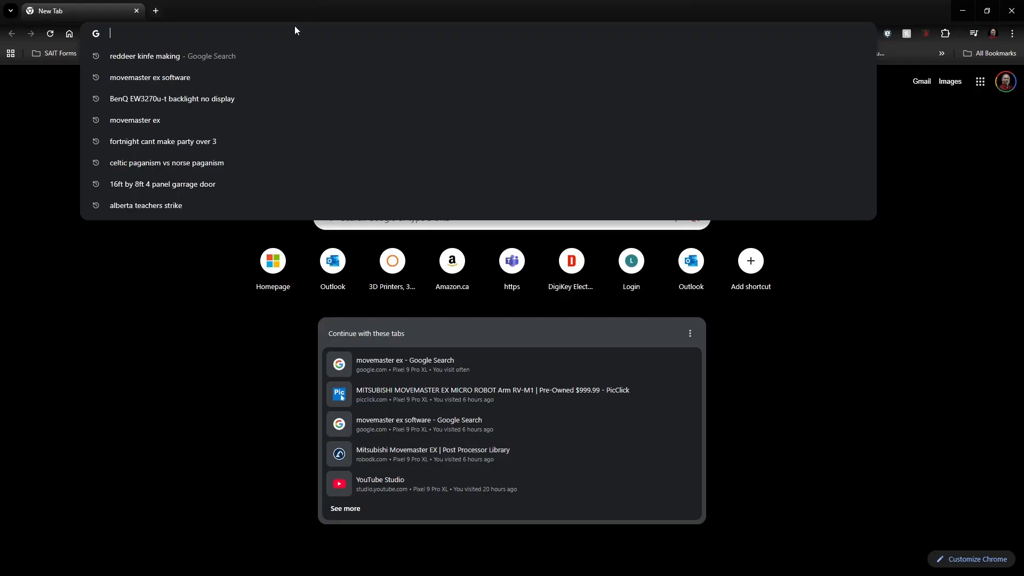
pyautogui.write('192.168.')
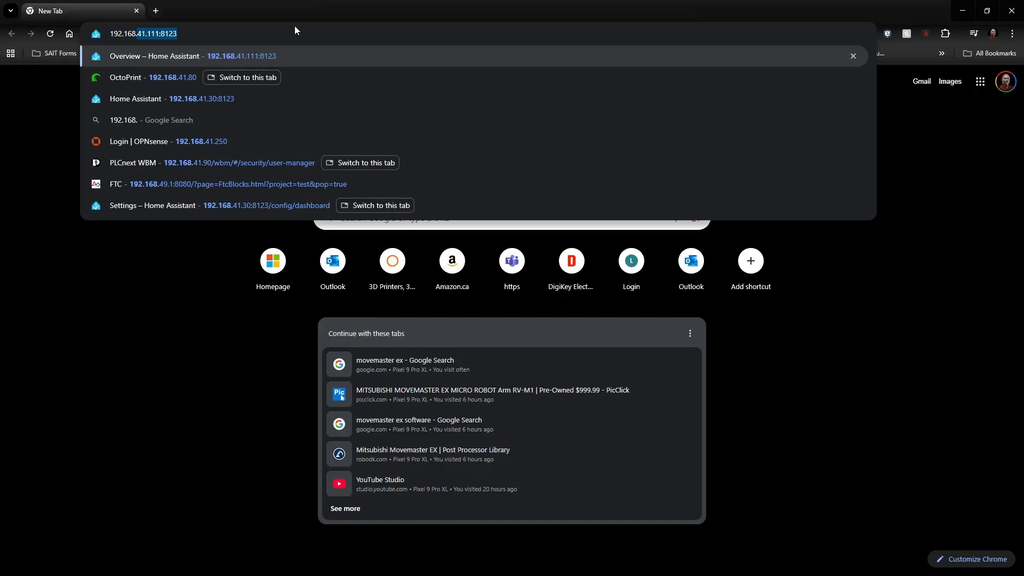
pyautogui.write('1.10')
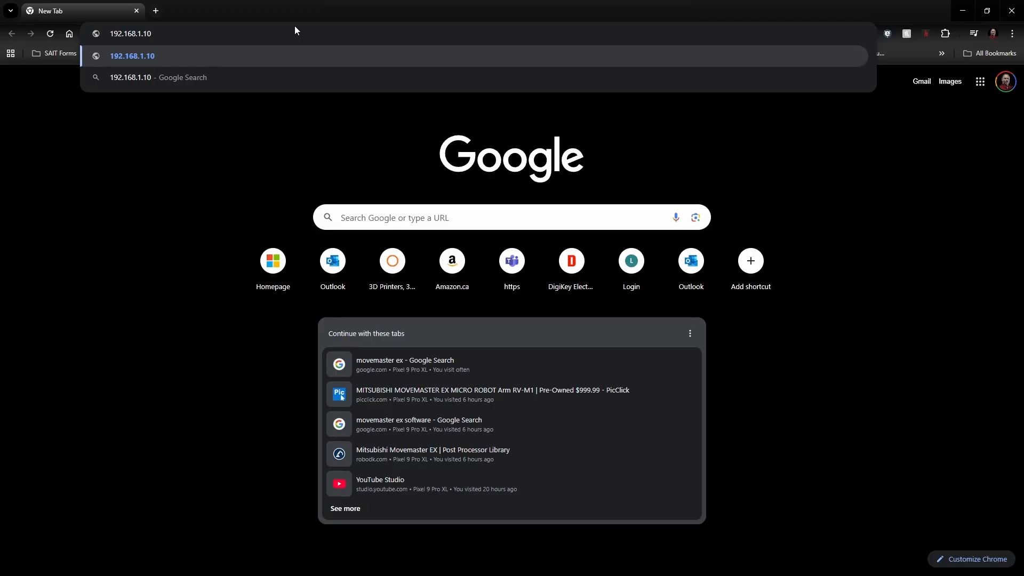
pyautogui.write('/welco')
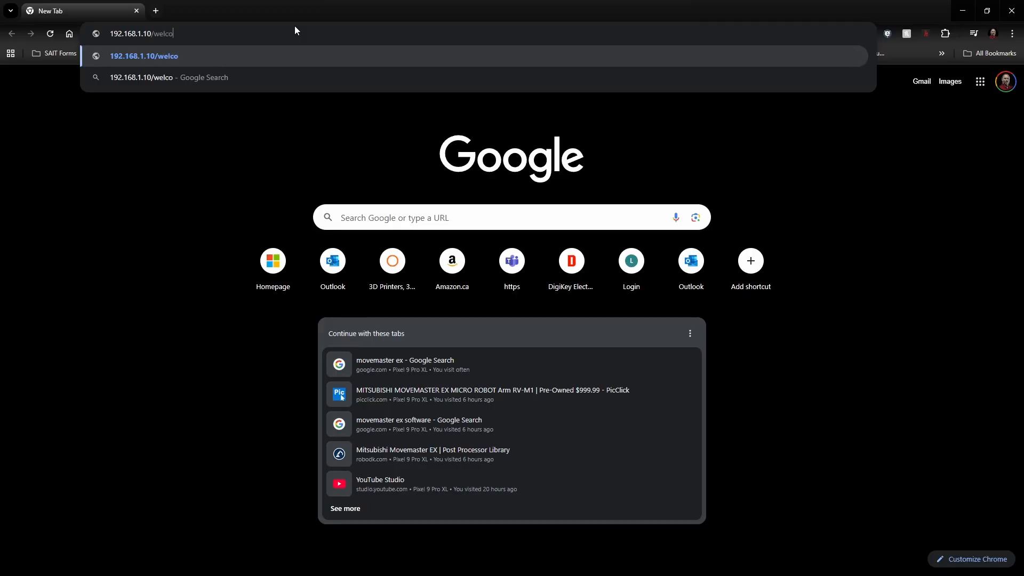
pyautogui.write('me')
pyautogui.press('Return')
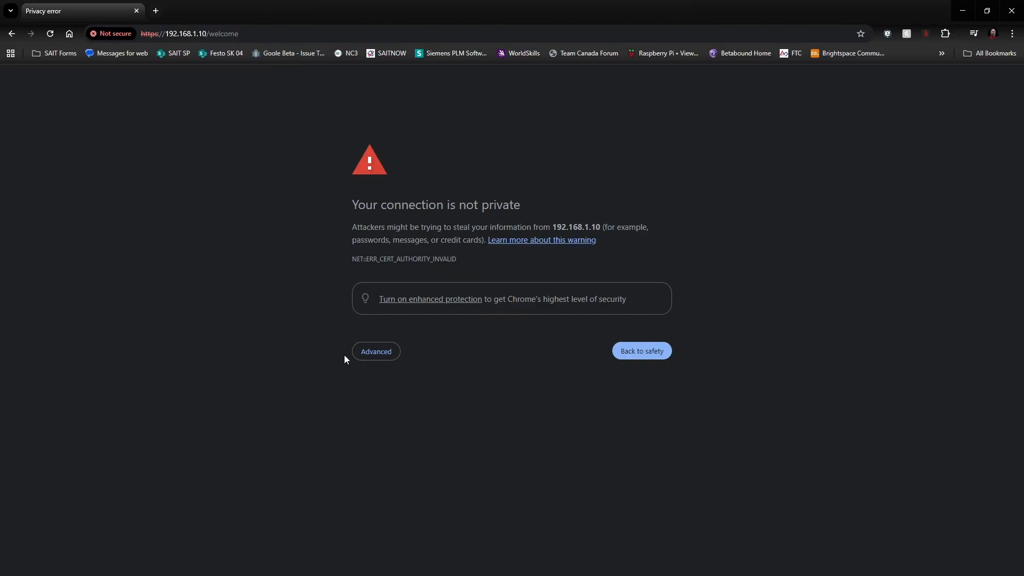
# Step: Bypass the certificate warning via Advanced and proceed to 192.168.1.10
pyautogui.click(376, 353)
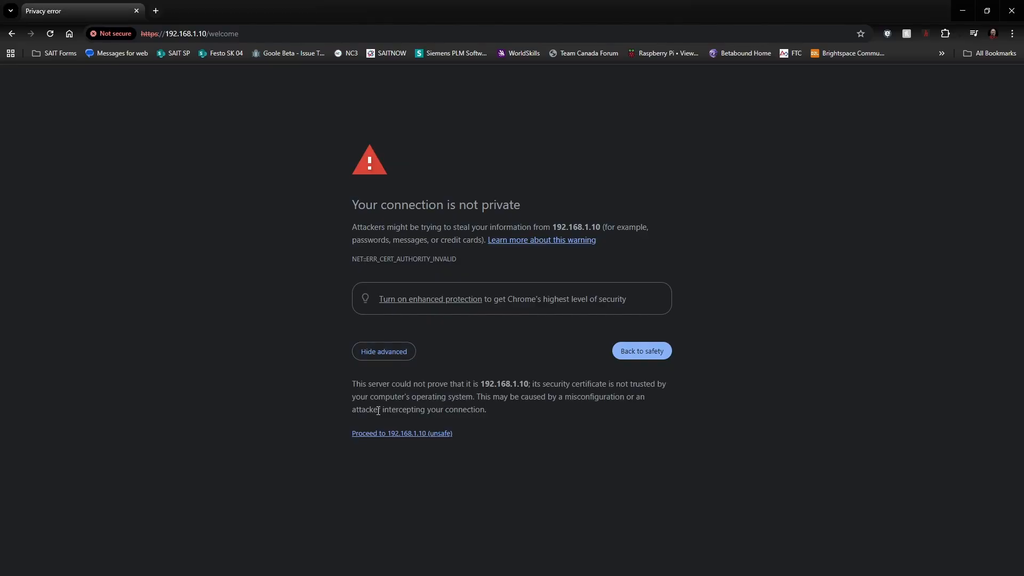
pyautogui.click(380, 434)
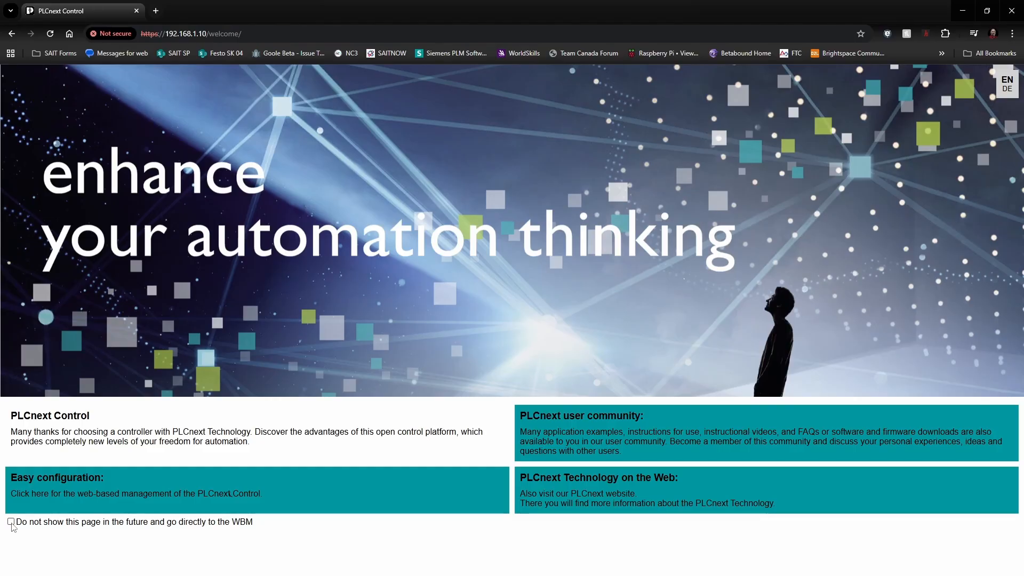
# Step: Tick 'Do not show this page in the future', open Easy configuration, and log in as admin with its password
pyautogui.click(11, 523)
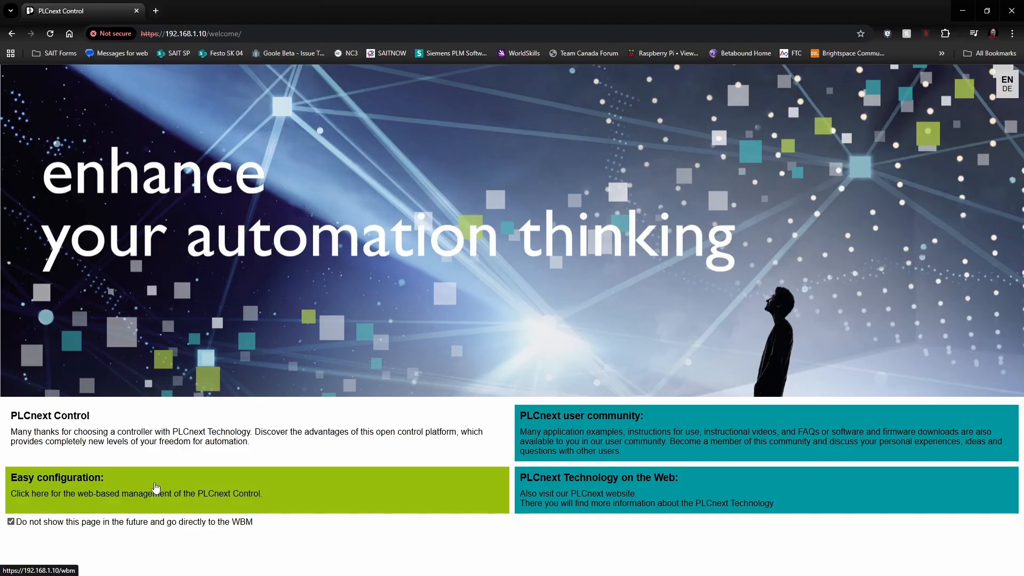
pyautogui.click(182, 491)
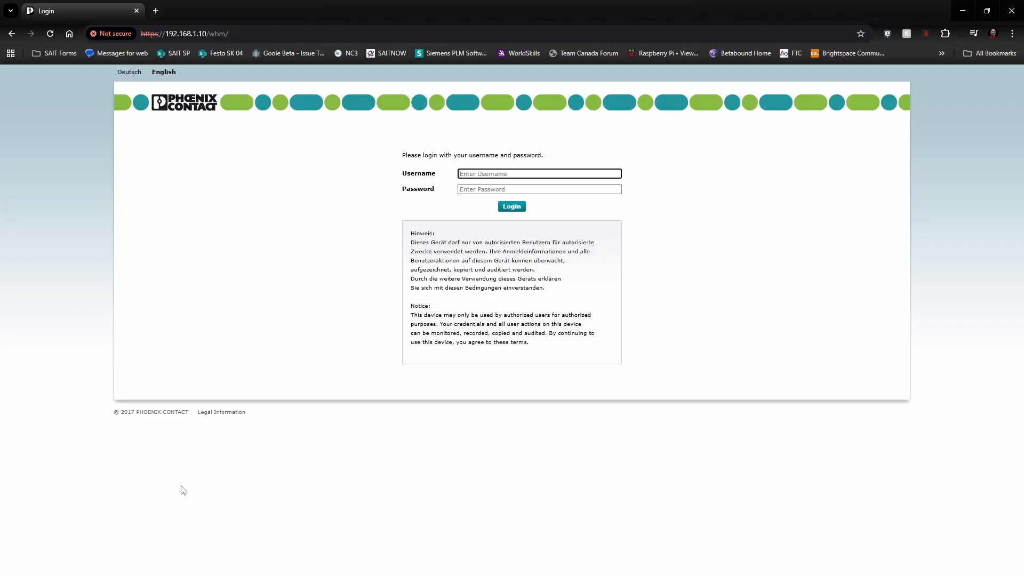
pyautogui.click(496, 173)
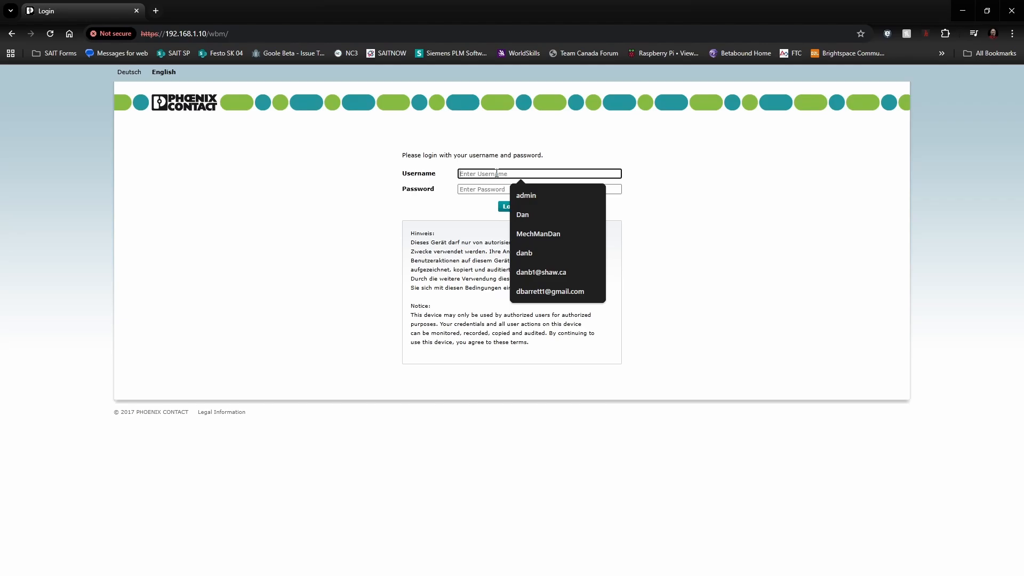
pyautogui.write('admin')
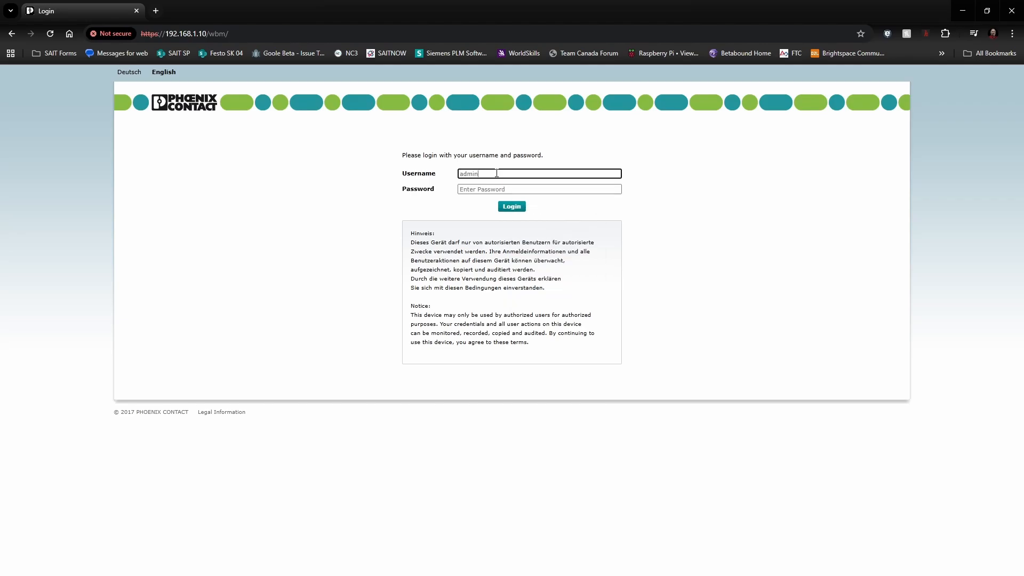
pyautogui.press('Tab')
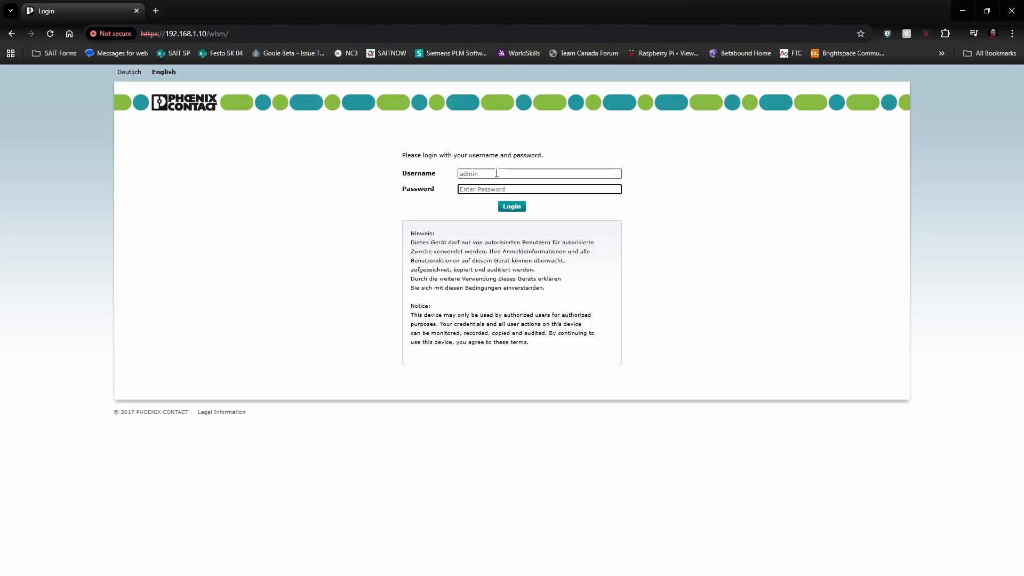
pyautogui.write('private')
pyautogui.press('Return')
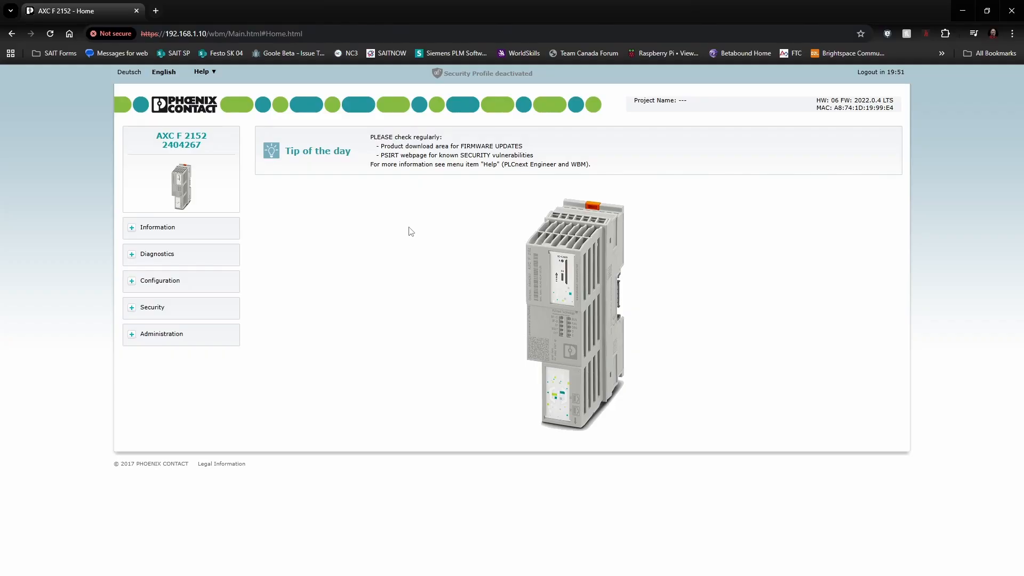
# Step: Under Configuration > Network, change the IP to 192.168.41.91 and gateway to 192.168.41.250
pyautogui.click(133, 285)
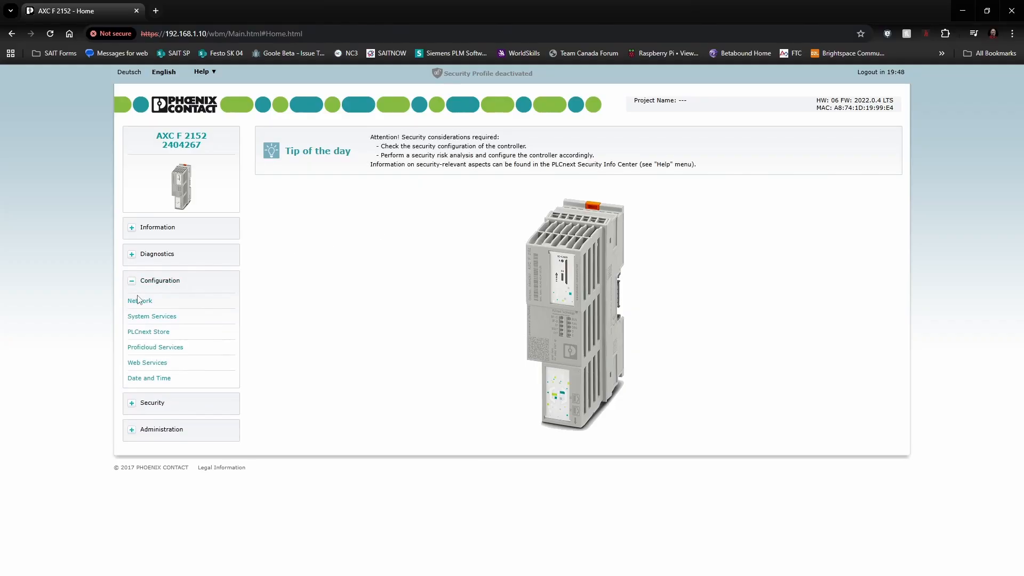
pyautogui.click(142, 302)
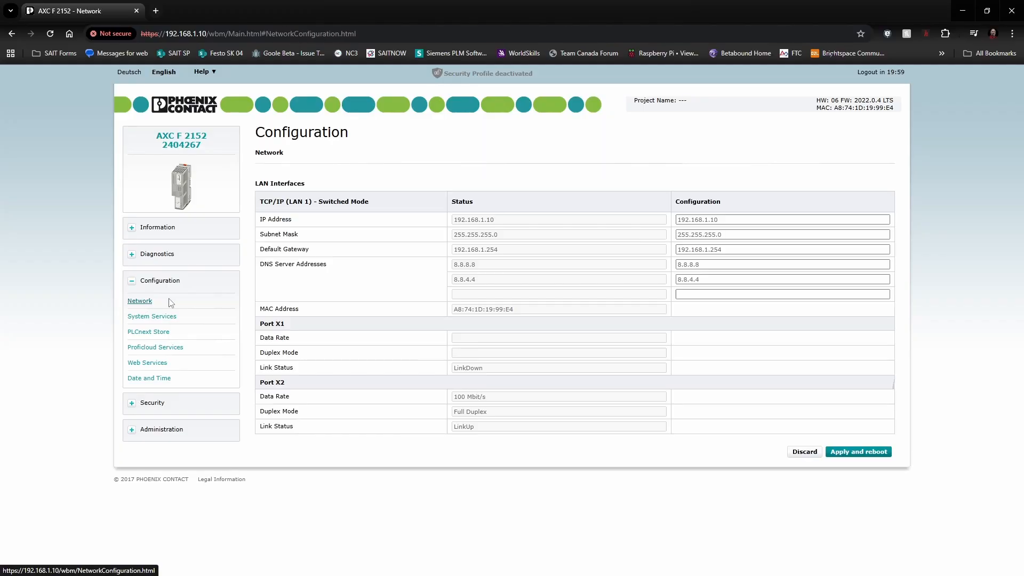
pyautogui.moveTo(737, 222); pyautogui.dragTo(706, 221)
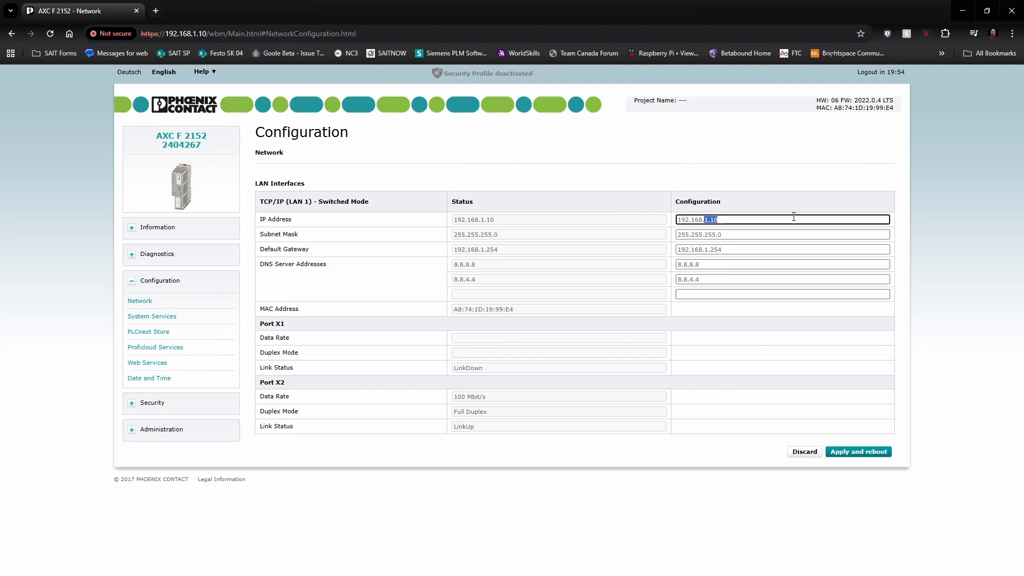
pyautogui.write('41')
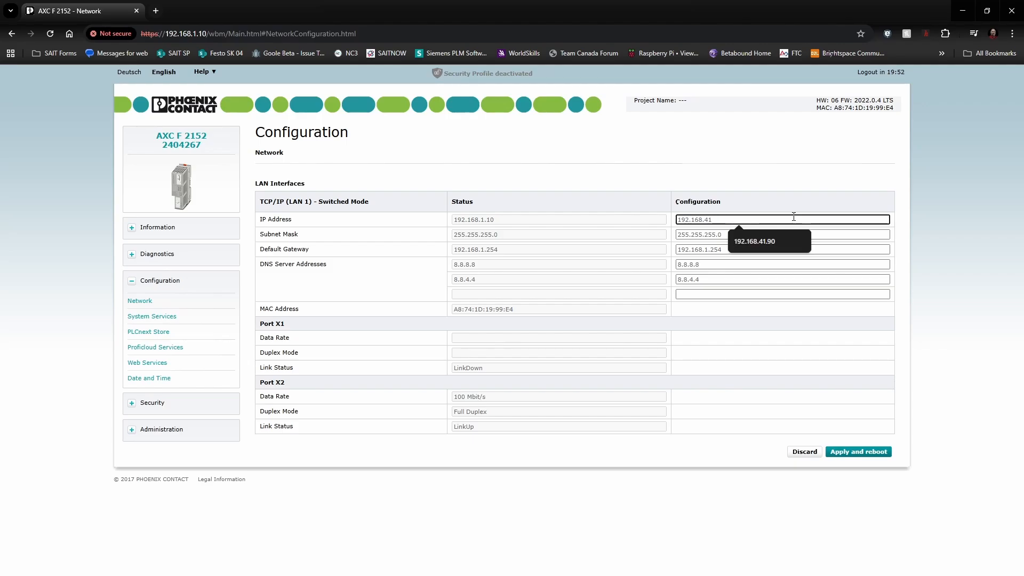
pyautogui.write('.91')
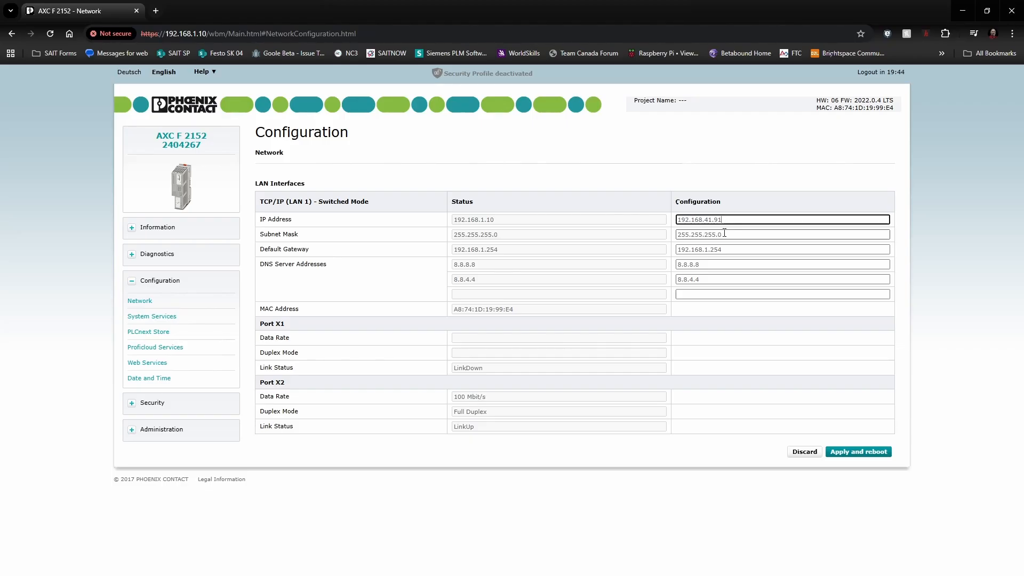
pyautogui.moveTo(722, 249); pyautogui.dragTo(706, 249)
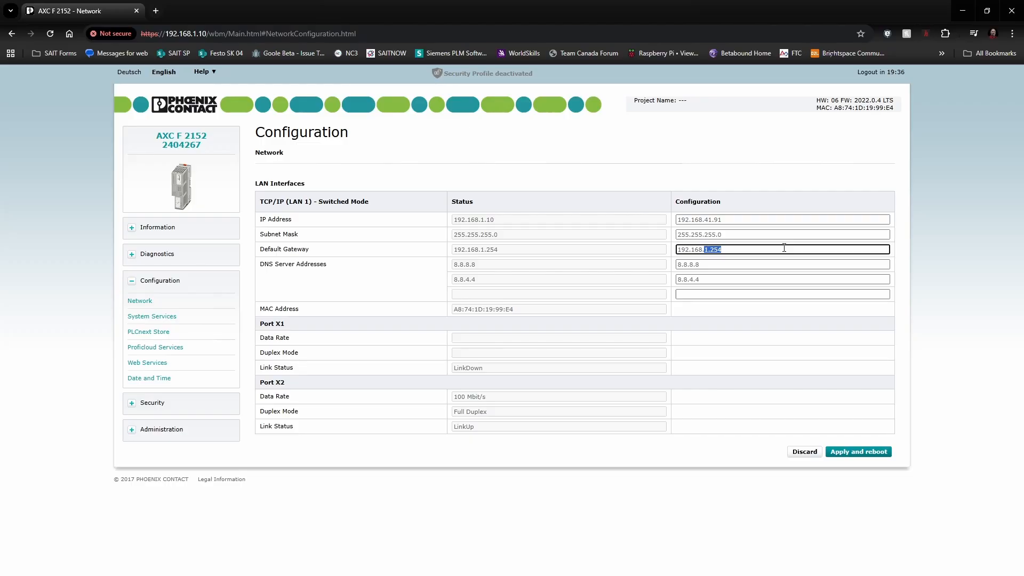
pyautogui.write('4')
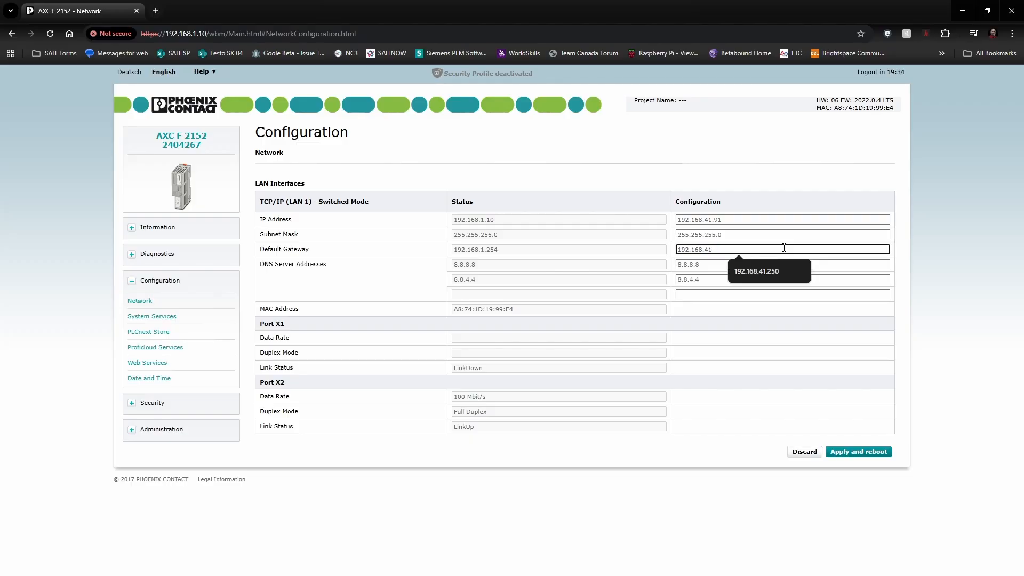
pyautogui.write('1.250')
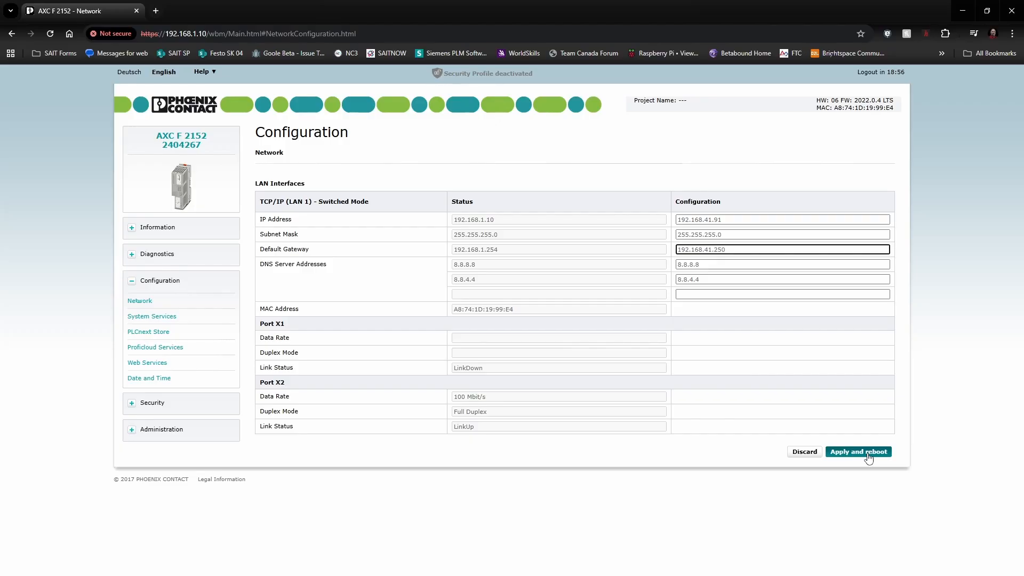
# Step: Apply the network settings and confirm the reboot, then select the old browser address
pyautogui.click(869, 452)
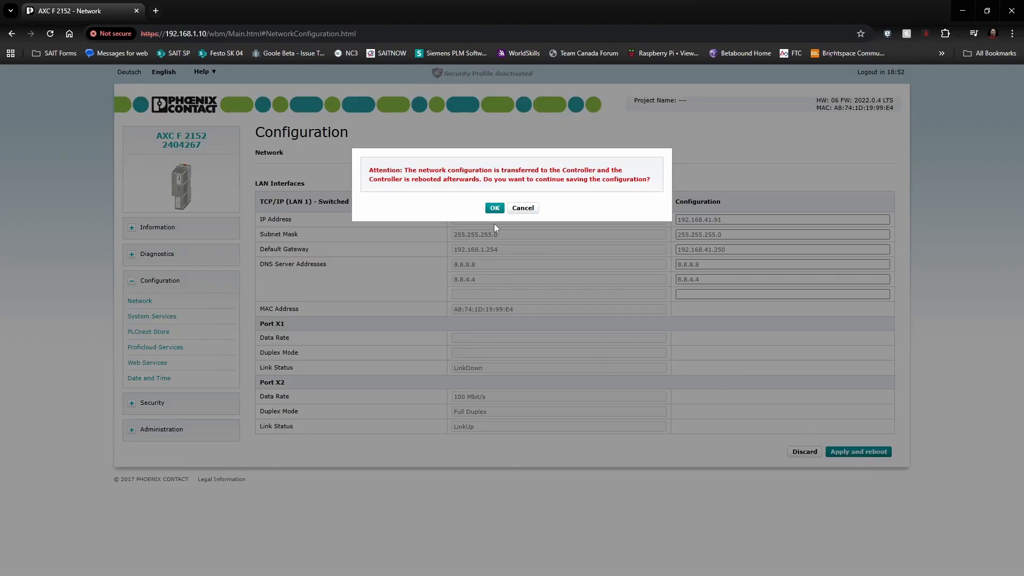
pyautogui.click(494, 208)
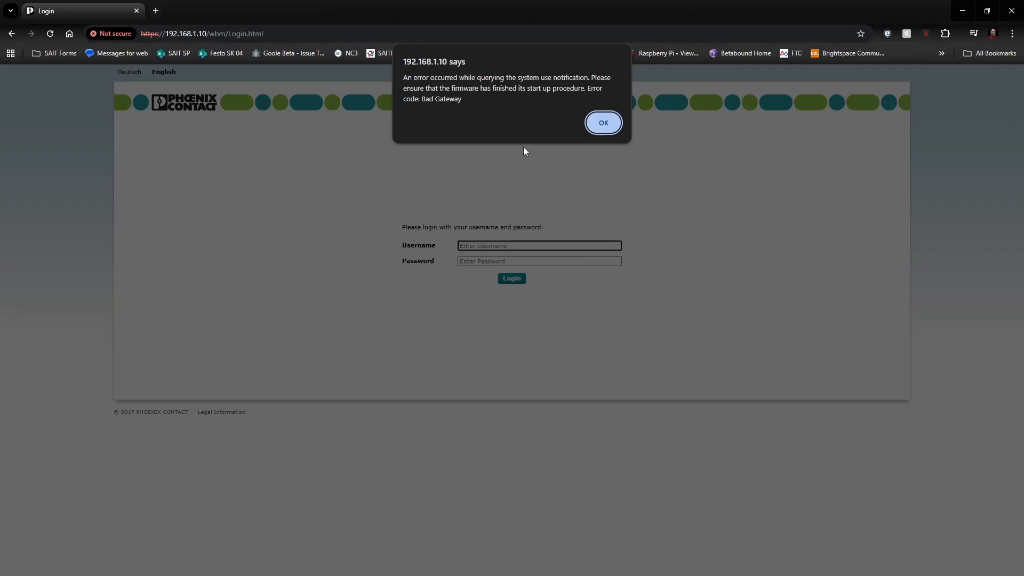
pyautogui.click(314, 35)
pyautogui.moveTo(314, 35); pyautogui.dragTo(194, 34)
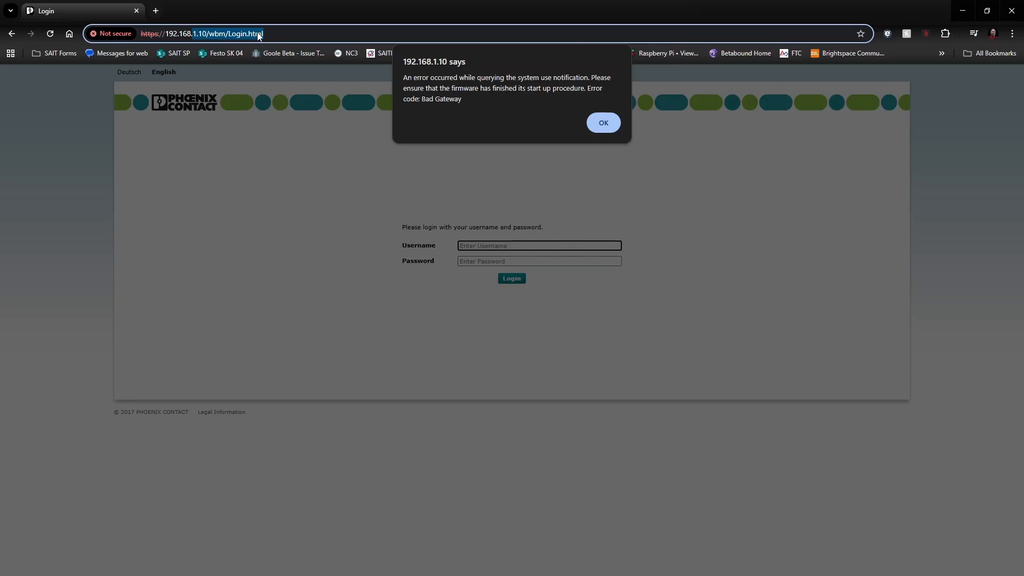
pyautogui.write('41.90')
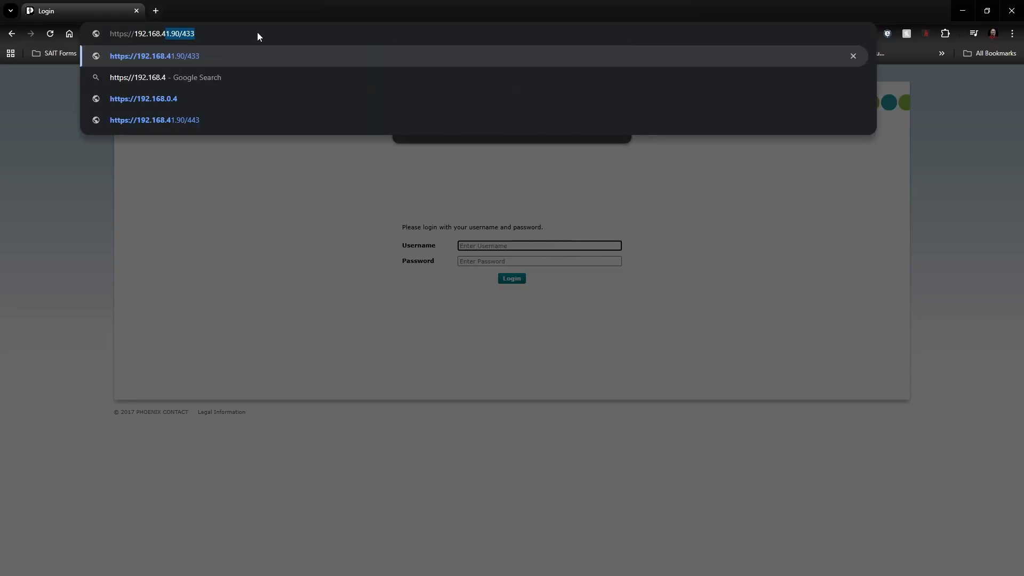
pyautogui.press('BackSpace')
pyautogui.press('BackSpace')
pyautogui.write('1.91')
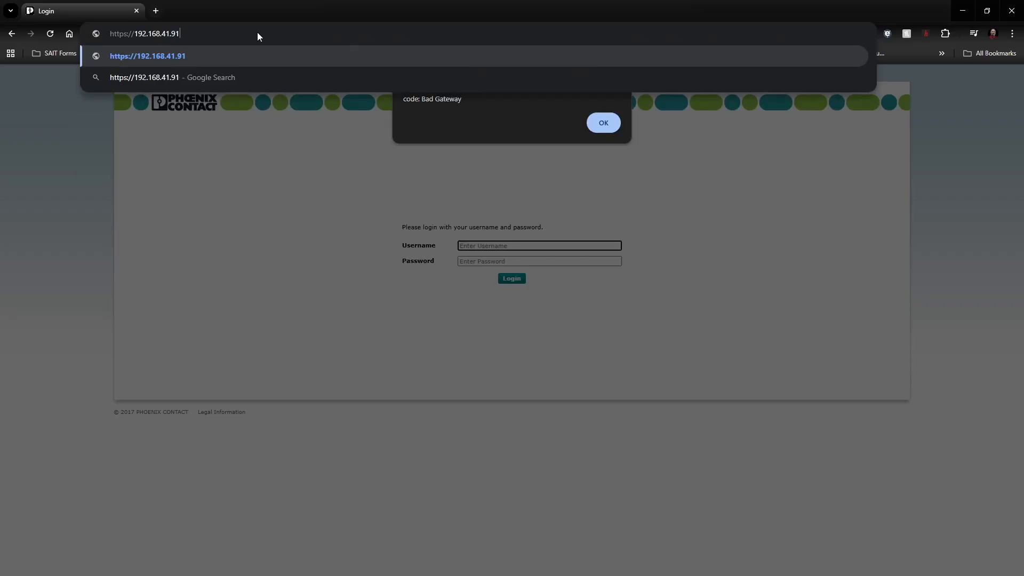
pyautogui.press('Return')
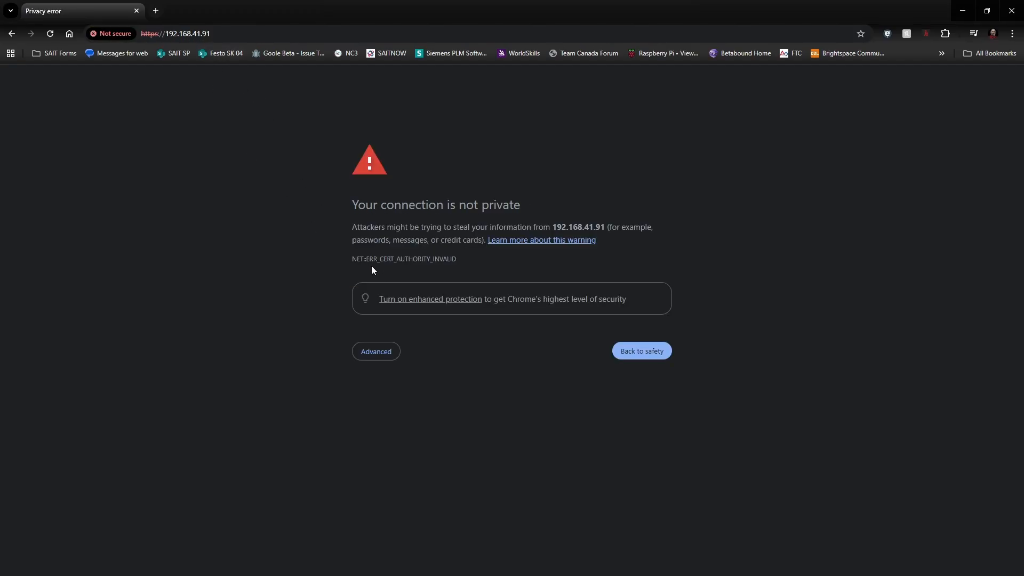
pyautogui.click(380, 353)
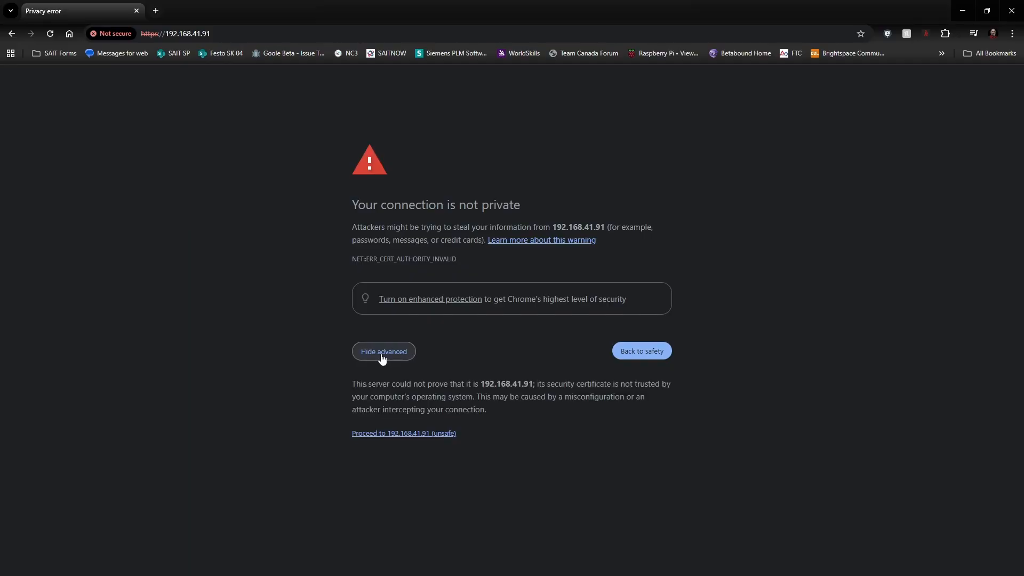
pyautogui.click(393, 437)
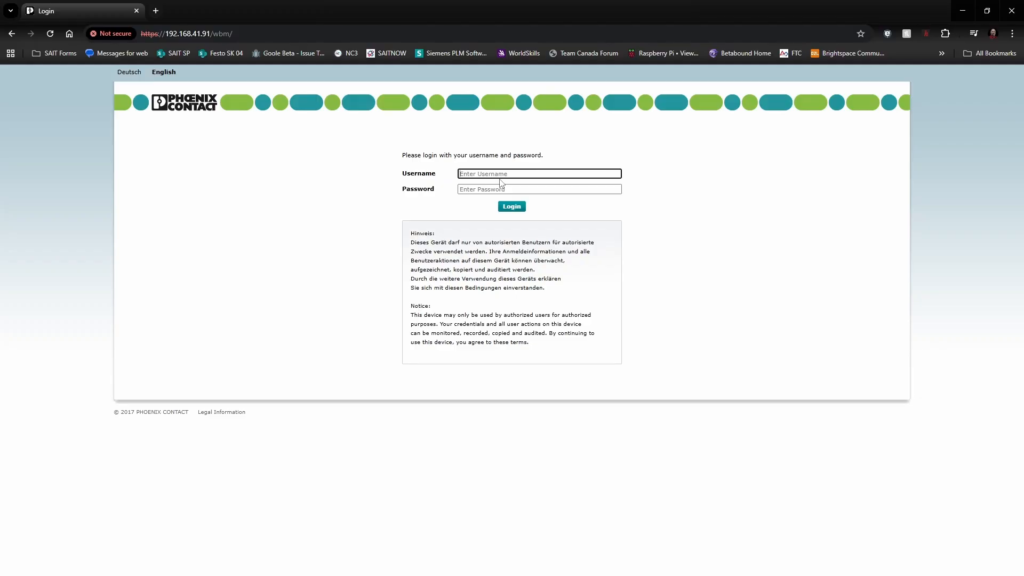
# Step: Log in as admin at 192.168.41.91 and open Security > User Authentication
pyautogui.write('admin')
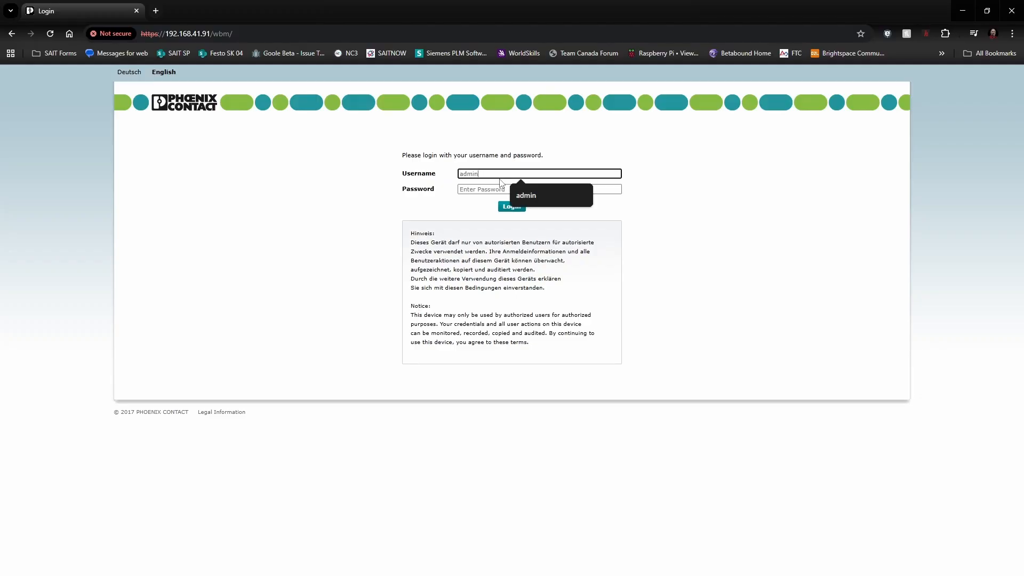
pyautogui.press('Tab')
pyautogui.write('••')
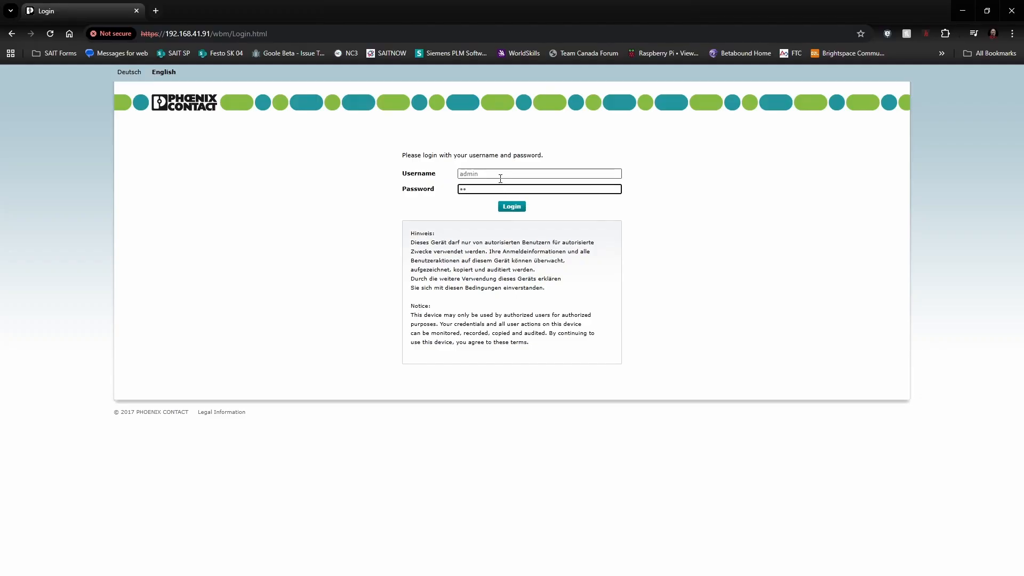
pyautogui.write('•••')
pyautogui.press('Return')
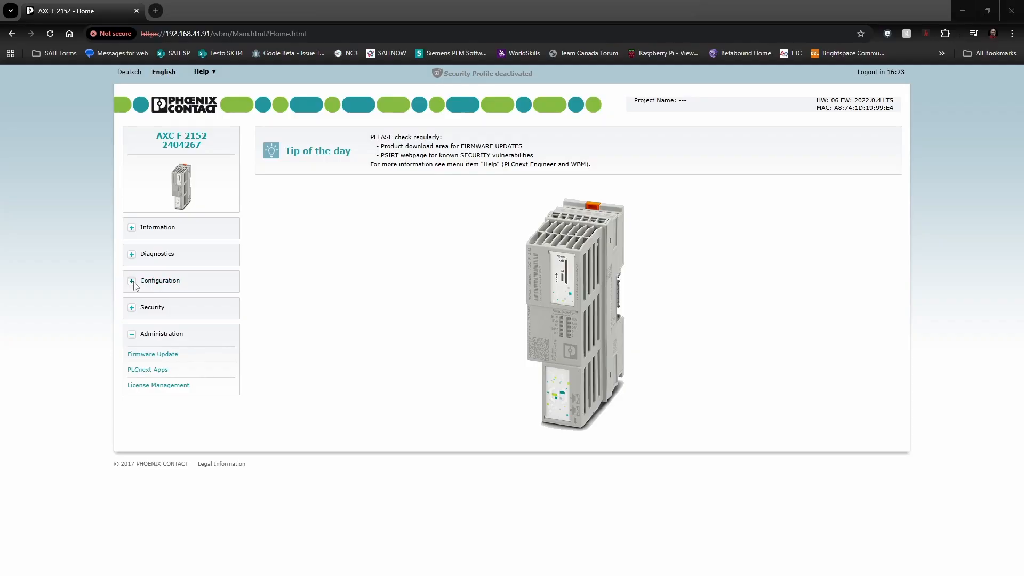
pyautogui.click(137, 309)
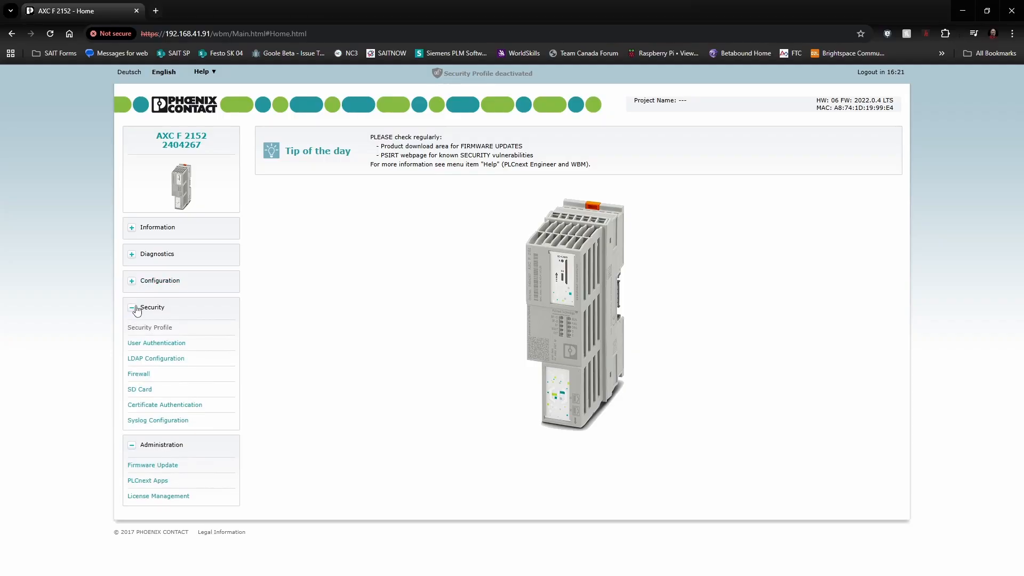
pyautogui.click(153, 345)
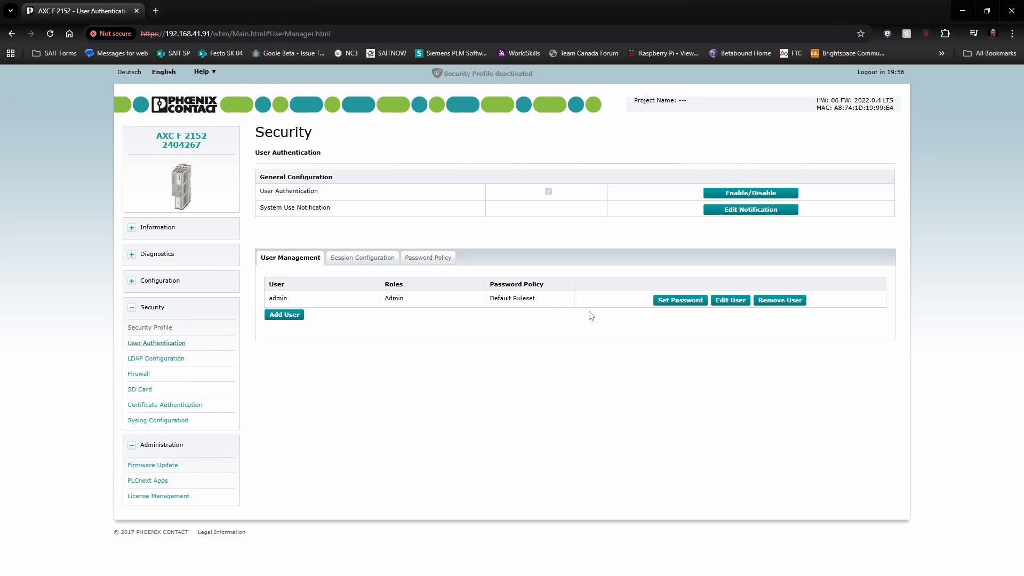
# Step: Use Set Password on the admin row, enter and confirm the new password, and save
pyautogui.click(679, 303)
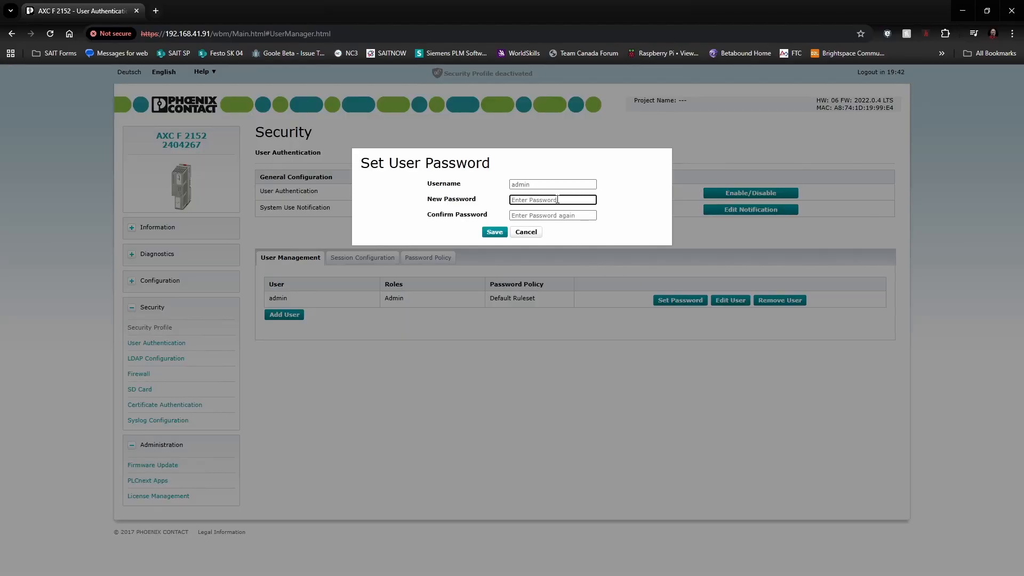
pyautogui.write('••••••••••••')
pyautogui.press('Tab')
pyautogui.write('••••••••••••')
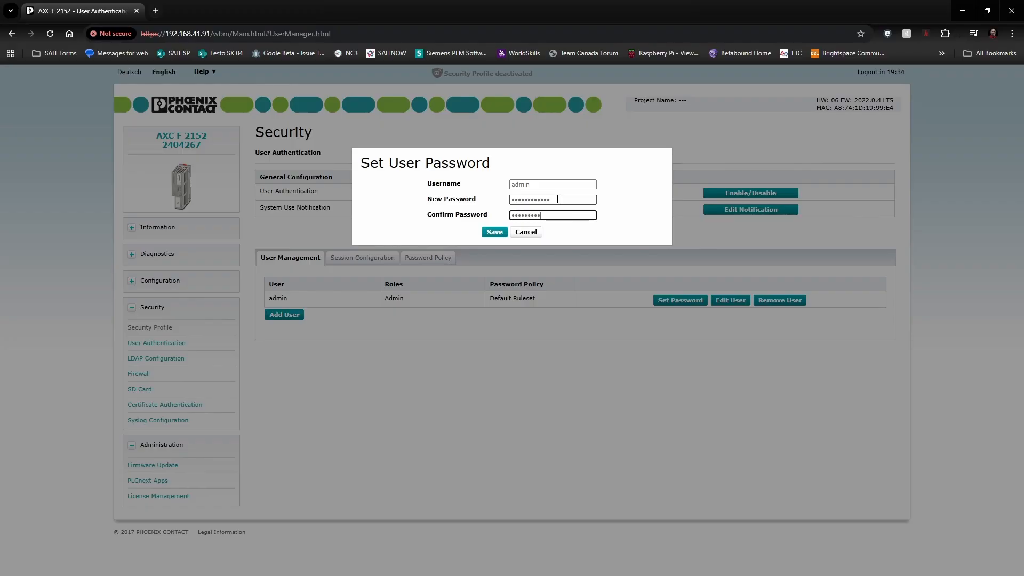
pyautogui.click(495, 233)
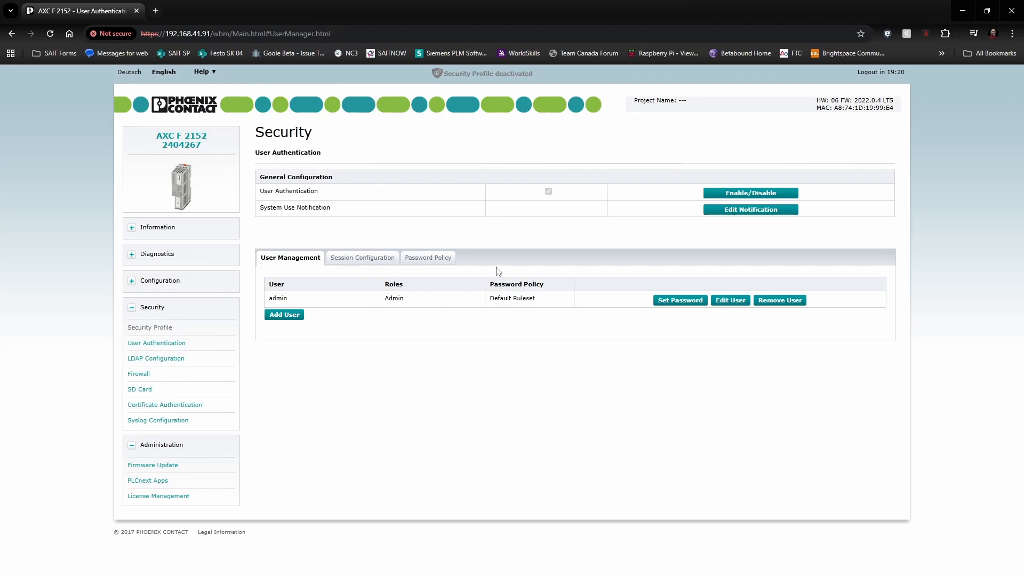
# Step: Create a second user account with its username and a confirmed password
pyautogui.click(281, 316)
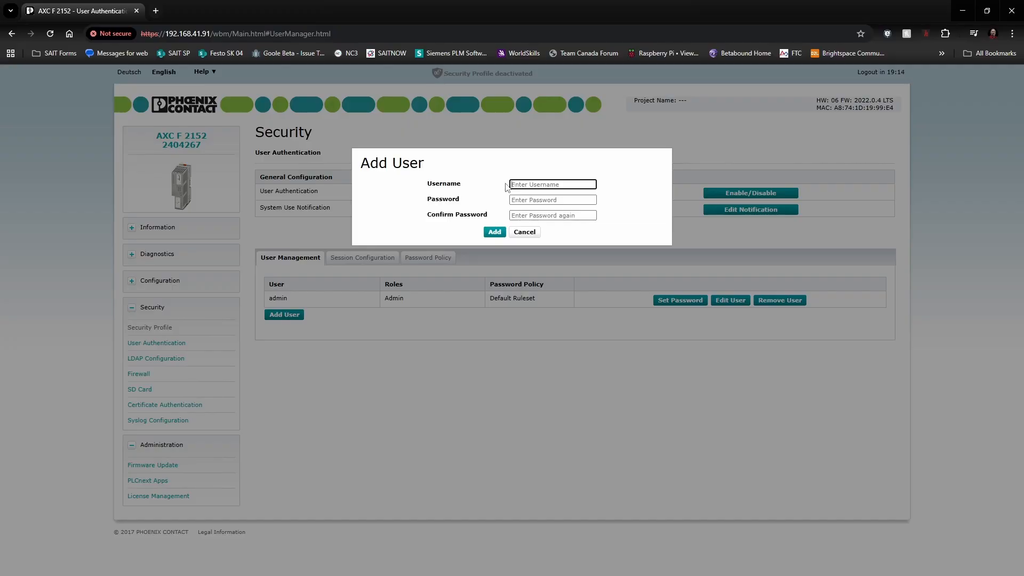
pyautogui.write('Dan')
pyautogui.press('Tab')
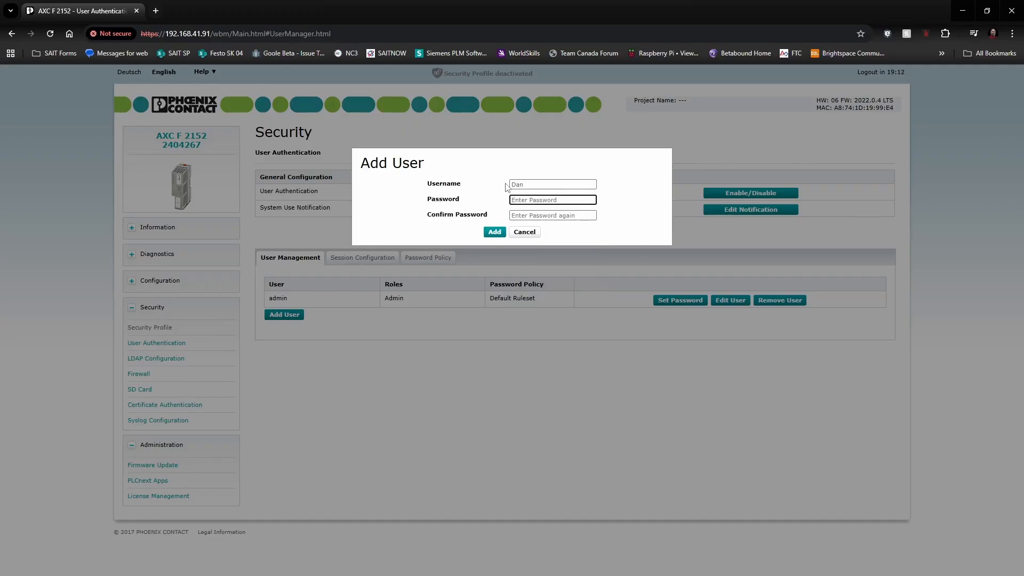
pyautogui.write('Password123!')
pyautogui.press('Tab')
pyautogui.write('Password123!')
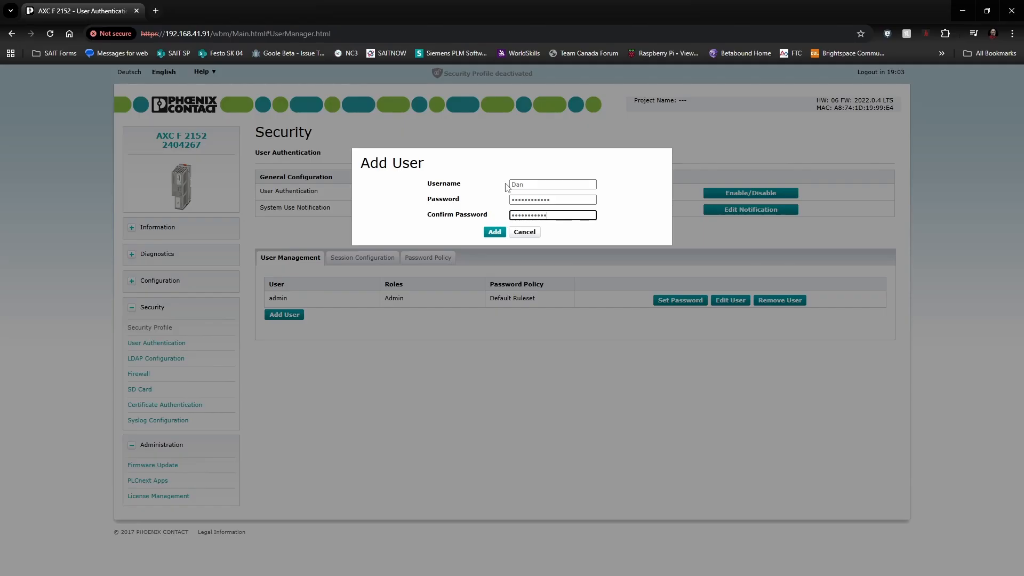
pyautogui.click(496, 233)
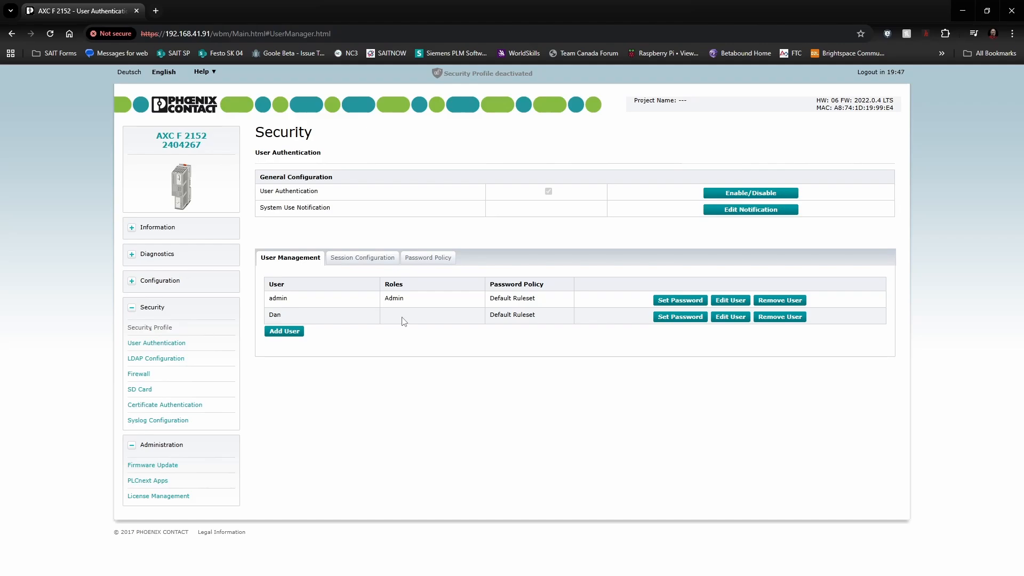
# Step: Tick the Admin role in the new user's configuration and save it
pyautogui.click(732, 317)
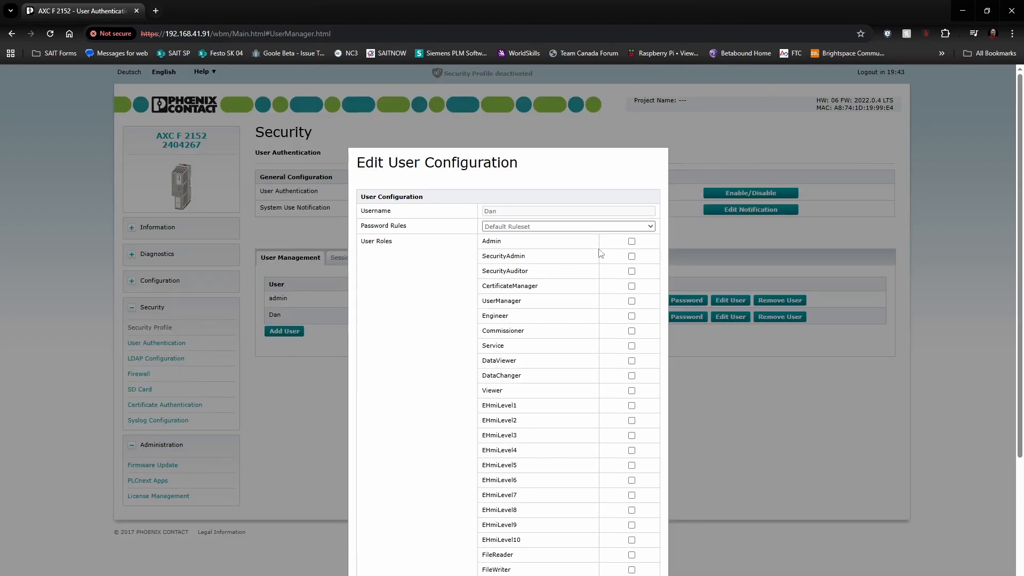
pyautogui.scroll(-1, 600, 254)
pyautogui.scroll(-3, 600, 253)
pyautogui.scroll(2, 600, 253)
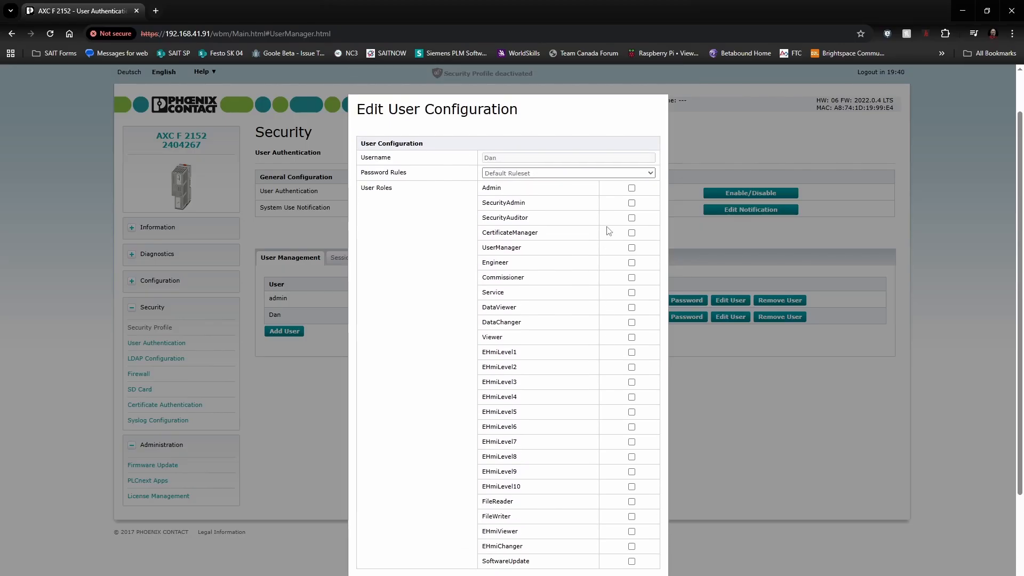
pyautogui.click(632, 190)
pyautogui.scroll(-2, 576, 251)
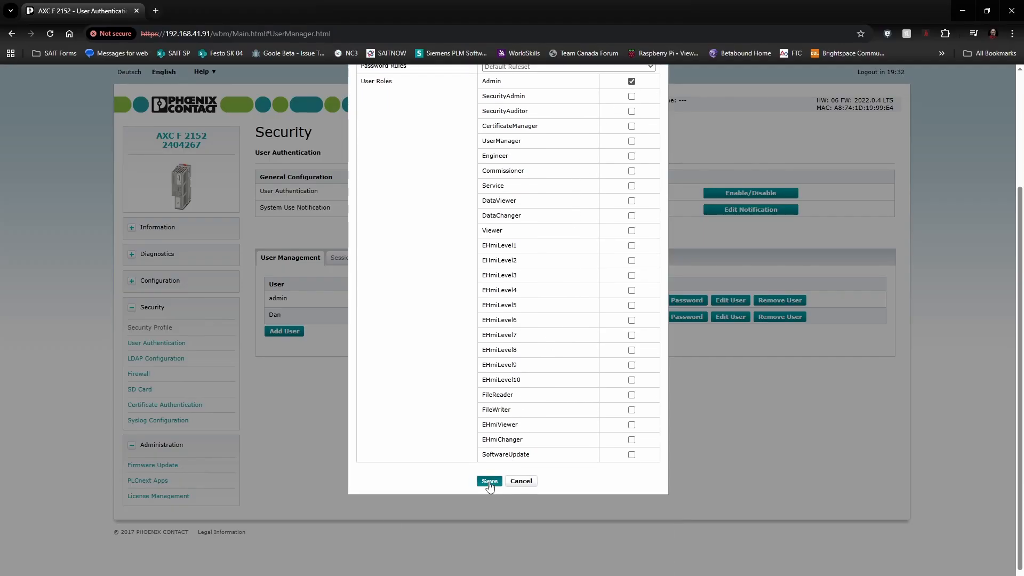
pyautogui.click(490, 481)
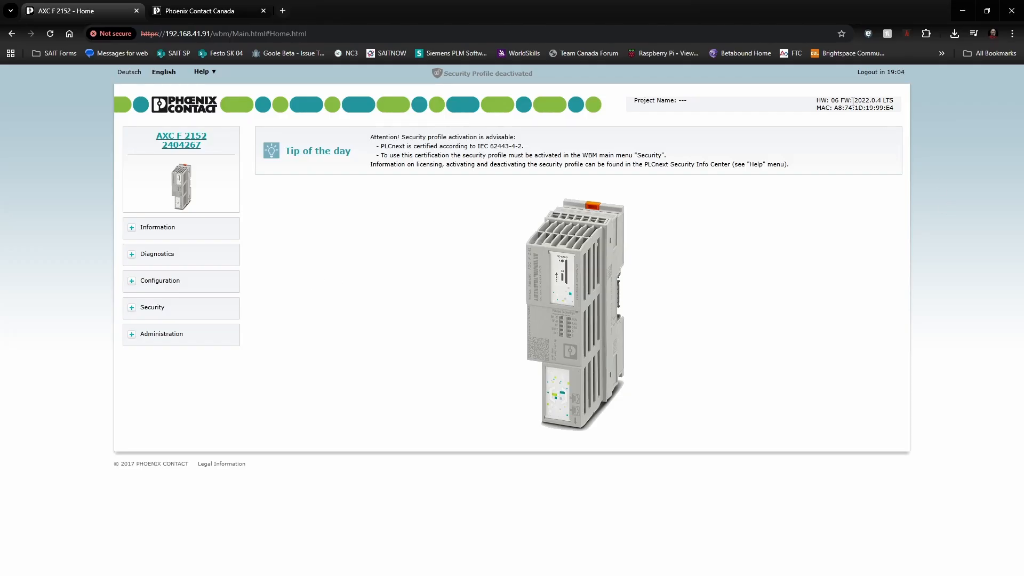
# Step: Highlight the header's firmware version to read 2022.0.4 LTS
pyautogui.moveTo(852, 101); pyautogui.dragTo(884, 98)
pyautogui.click(354, 240)
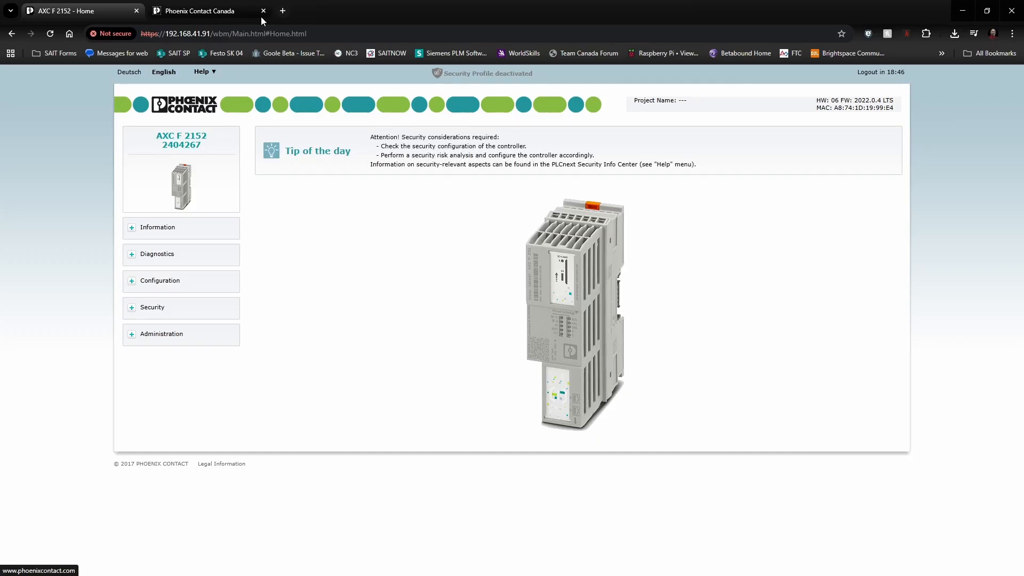
# Step: Search the Phoenix Contact Canada site for 'axcf' and open the AXC F 2152 Controller page
pyautogui.click(228, 11)
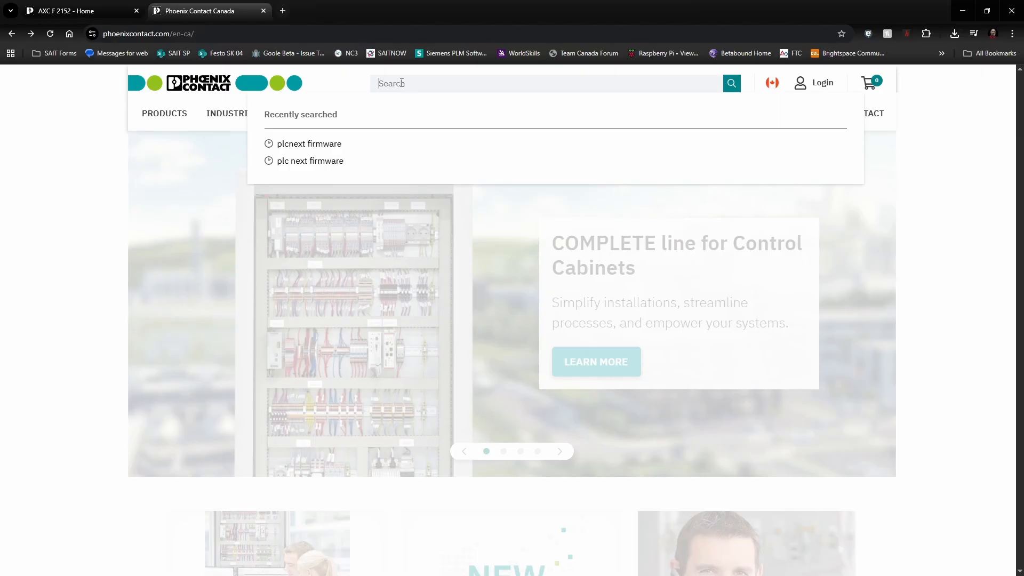
pyautogui.write('axcf')
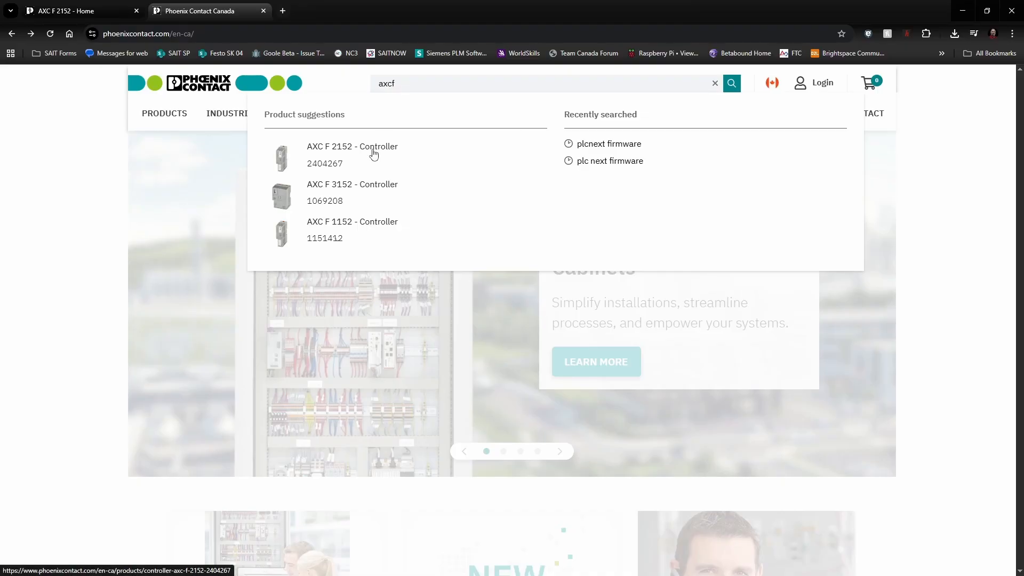
pyautogui.click(374, 154)
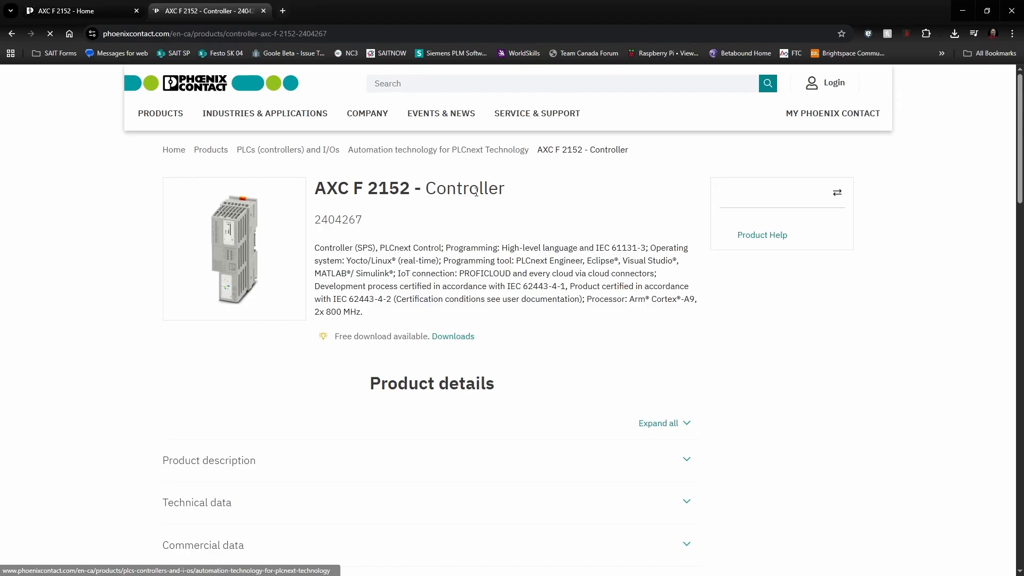
# Step: Expand Firmware and show Version 2025.6's AXC_F_2152_FW_2025_6.zip download file
pyautogui.scroll(-4, 369, 420)
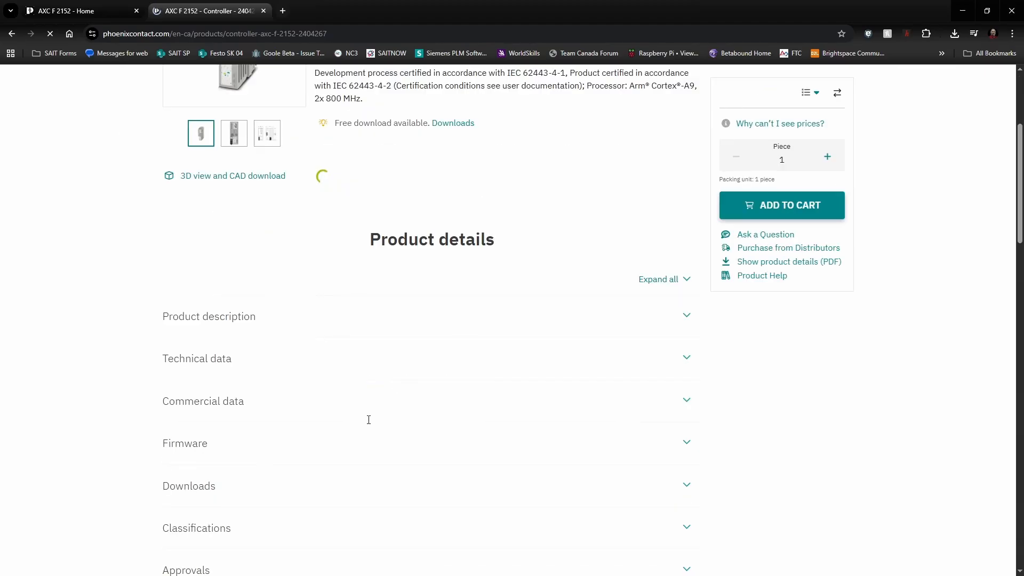
pyautogui.click(229, 455)
pyautogui.scroll(-3, 203, 426)
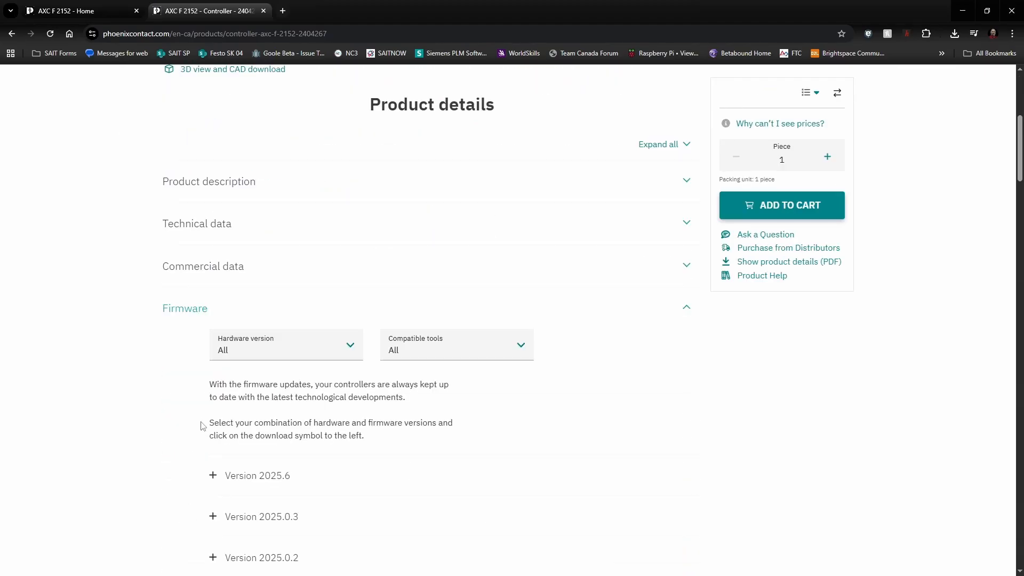
pyautogui.click(241, 478)
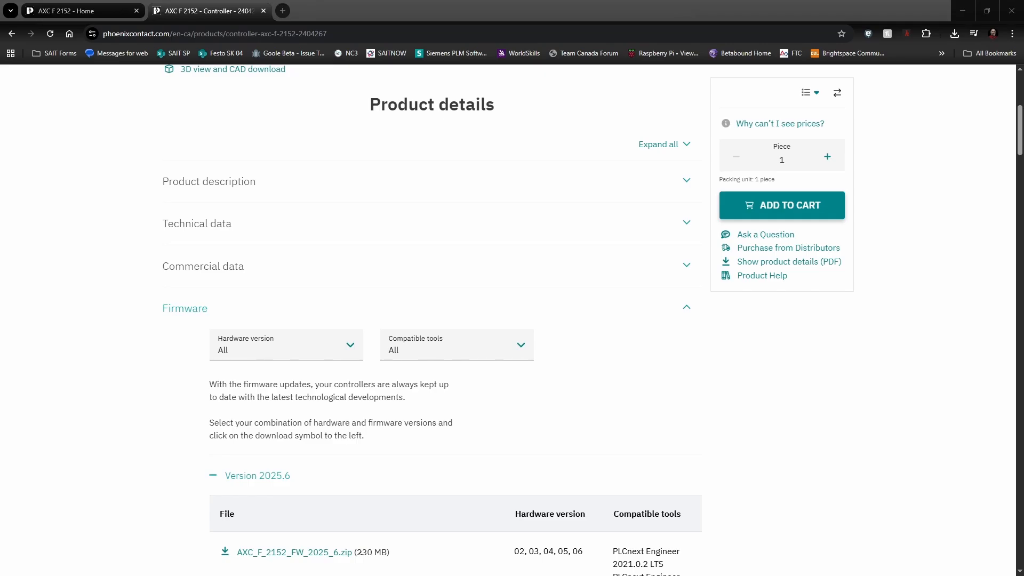
# Step: Browse File Explorer to Downloads and select the AXC_F_2152_FW_2025_6 folder
pyautogui.press('super+e')
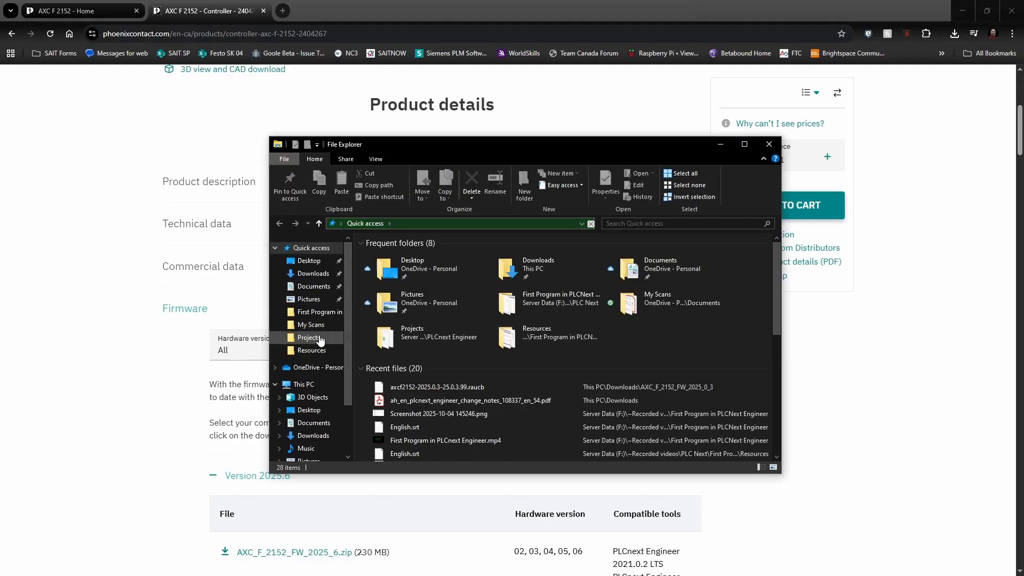
pyautogui.click(312, 437)
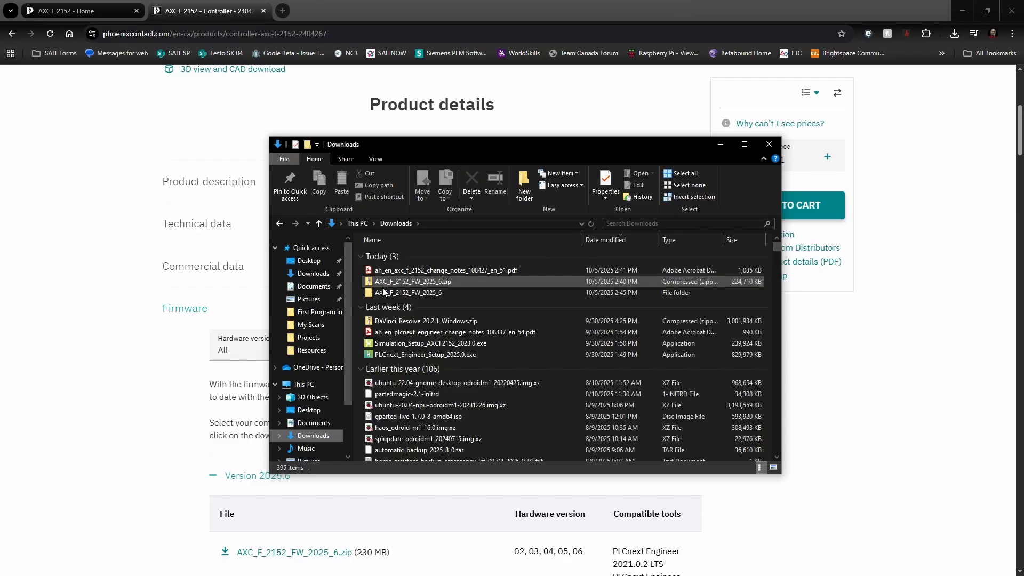
pyautogui.click(382, 294)
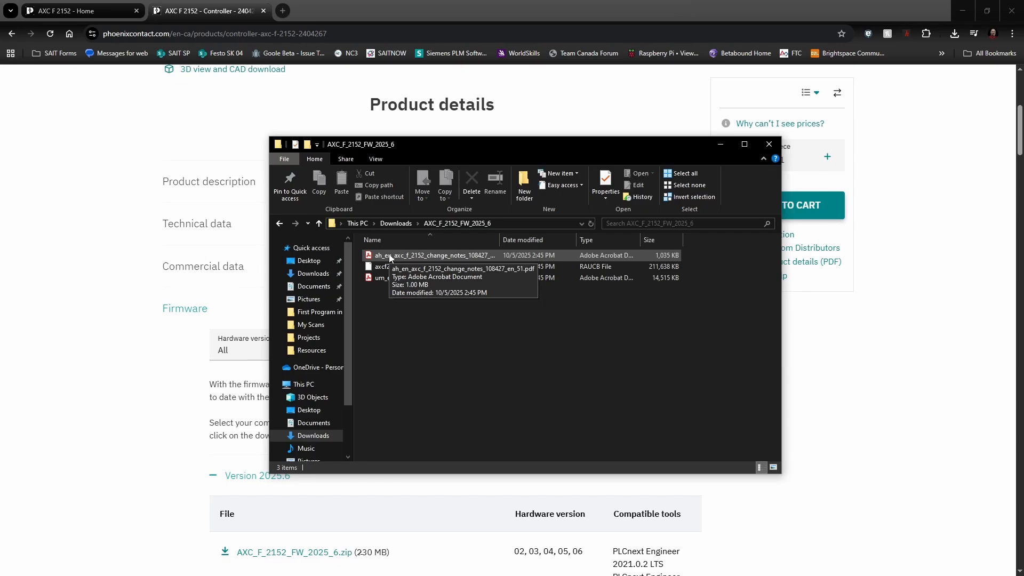
# Step: Go to Administration > Firmware Update in the controller's WBM
pyautogui.click(107, 9)
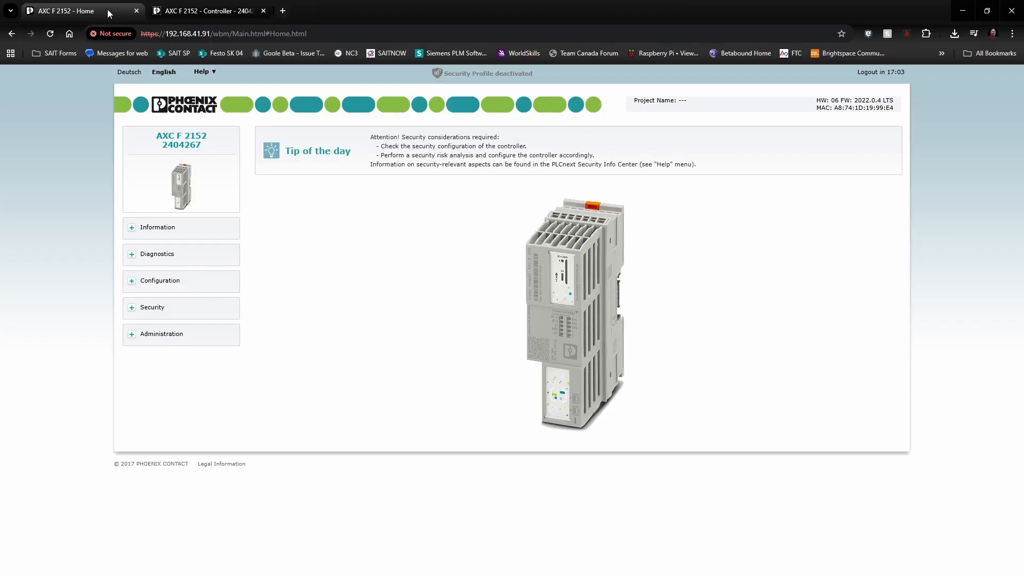
pyautogui.click(132, 337)
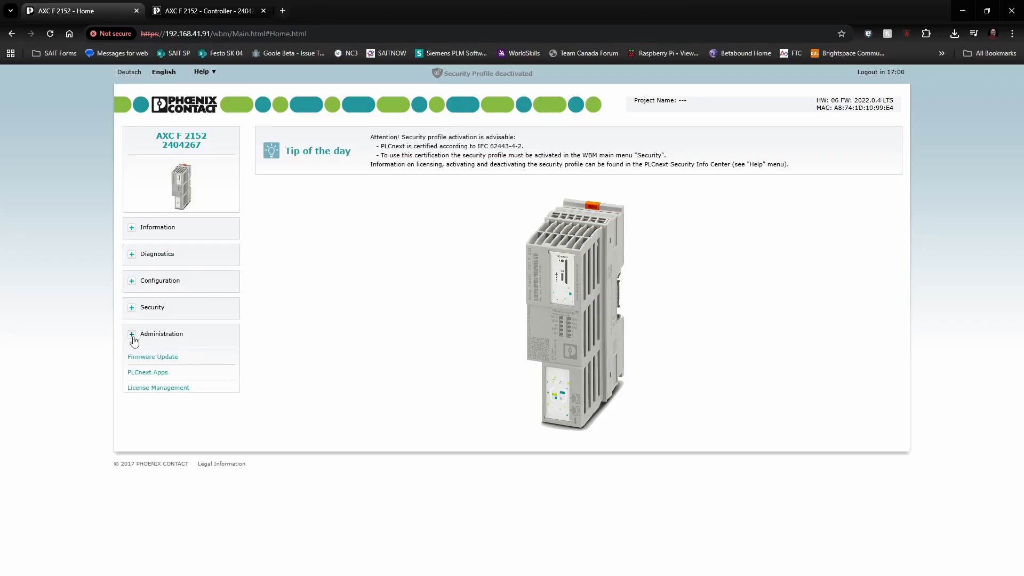
pyautogui.click(153, 355)
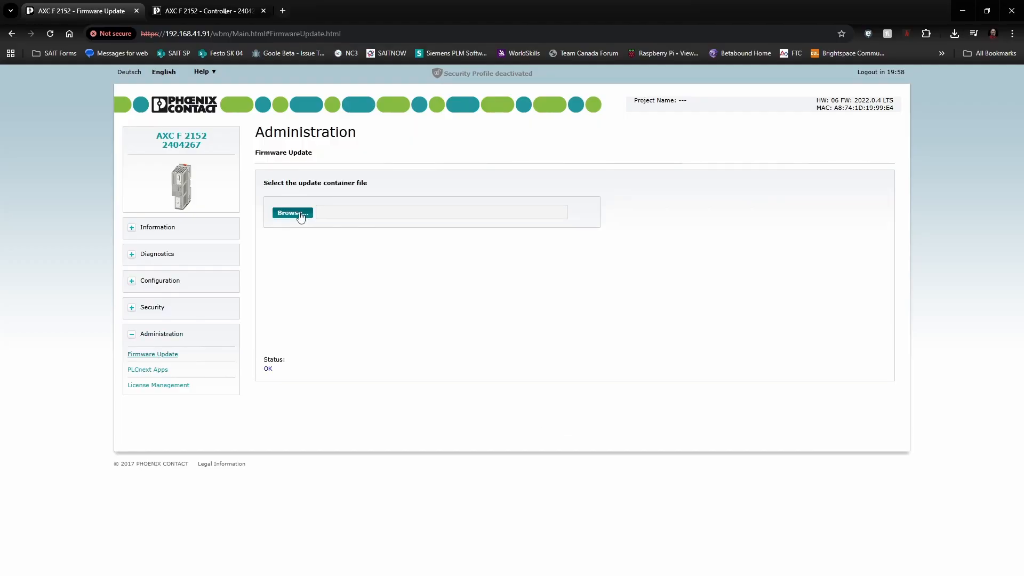
# Step: Choose Downloads\AXC_F_2152_FW_2025_6\axcf2152-2025.6.0-25.6.0.41.raucb as the update container
pyautogui.click(300, 215)
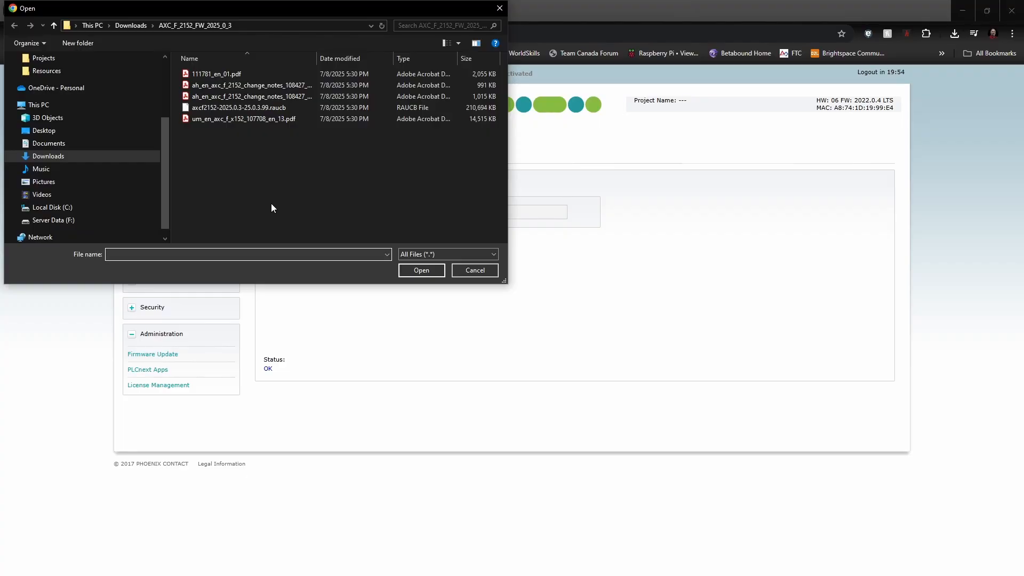
pyautogui.click(135, 25)
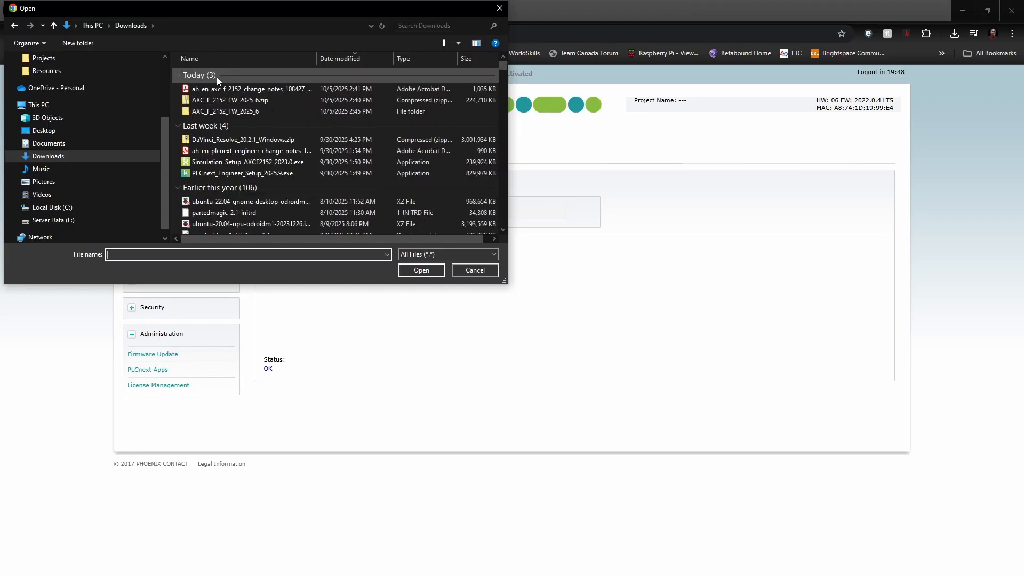
pyautogui.doubleClick(217, 114)
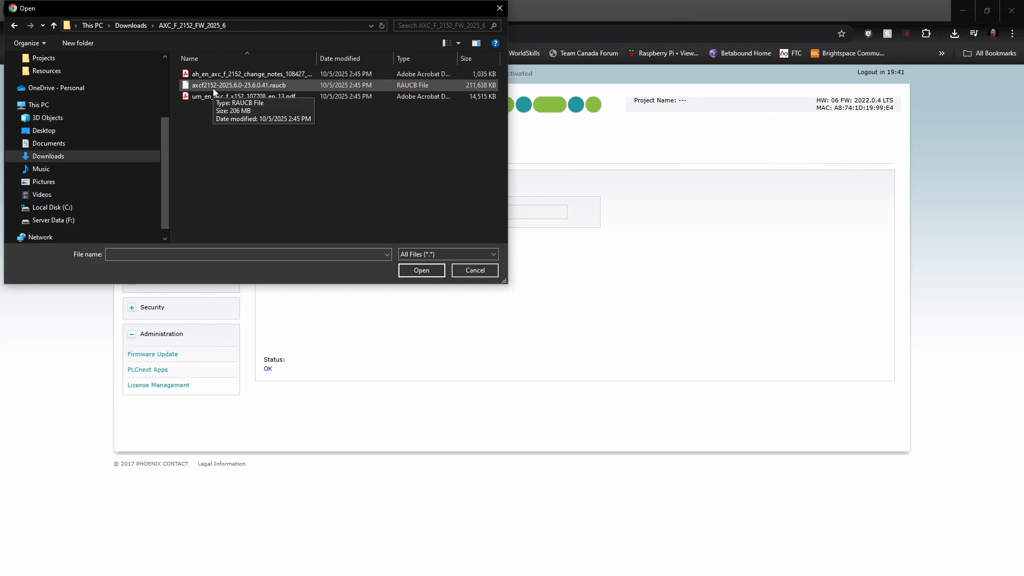
pyautogui.click(213, 88)
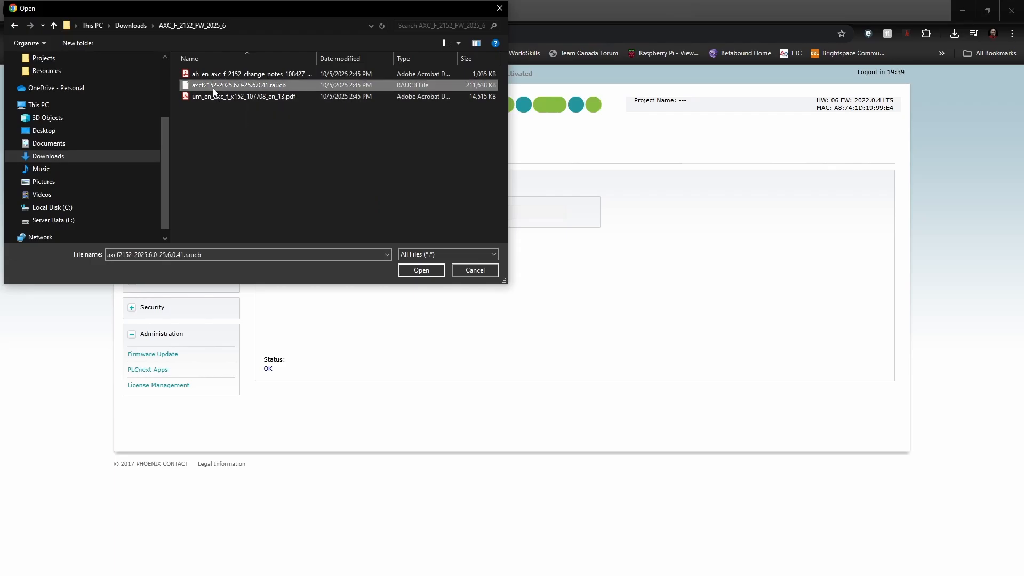
pyautogui.click(421, 270)
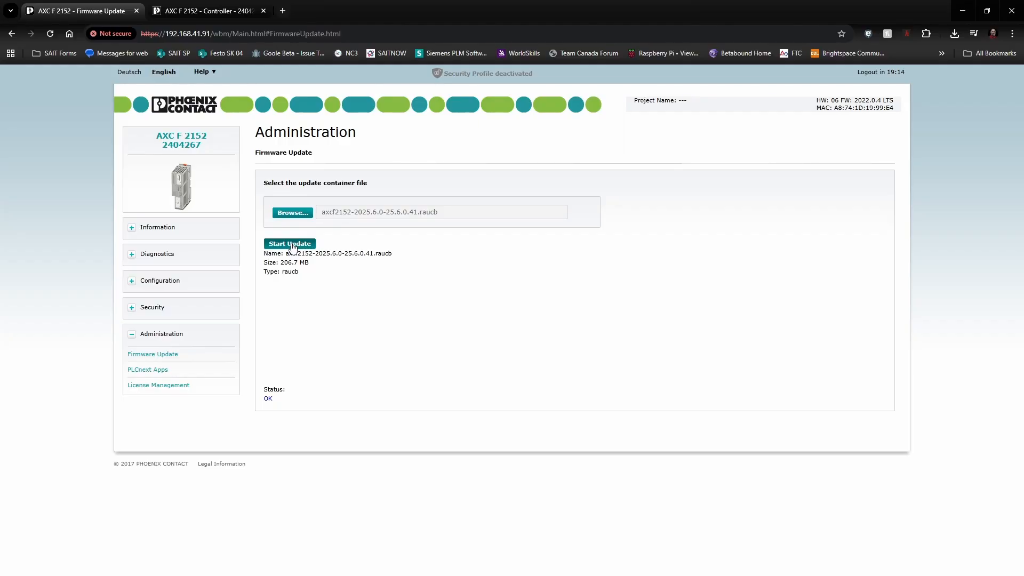
# Step: Start the update to transfer and install the 2025.6 firmware container
pyautogui.click(292, 244)
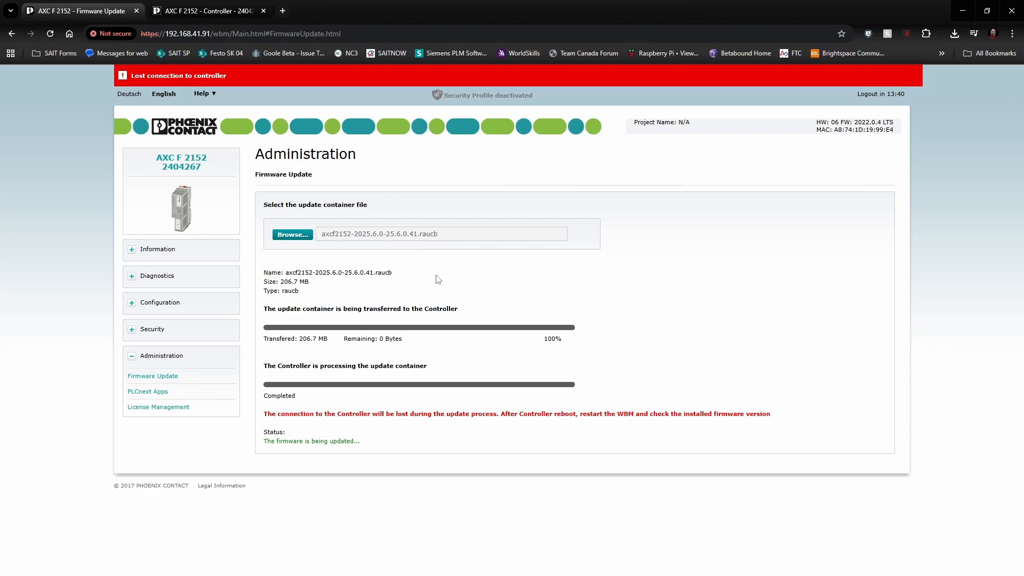
pyautogui.moveTo(341, 34); pyautogui.dragTo(231, 35)
pyautogui.press('BackSpace')
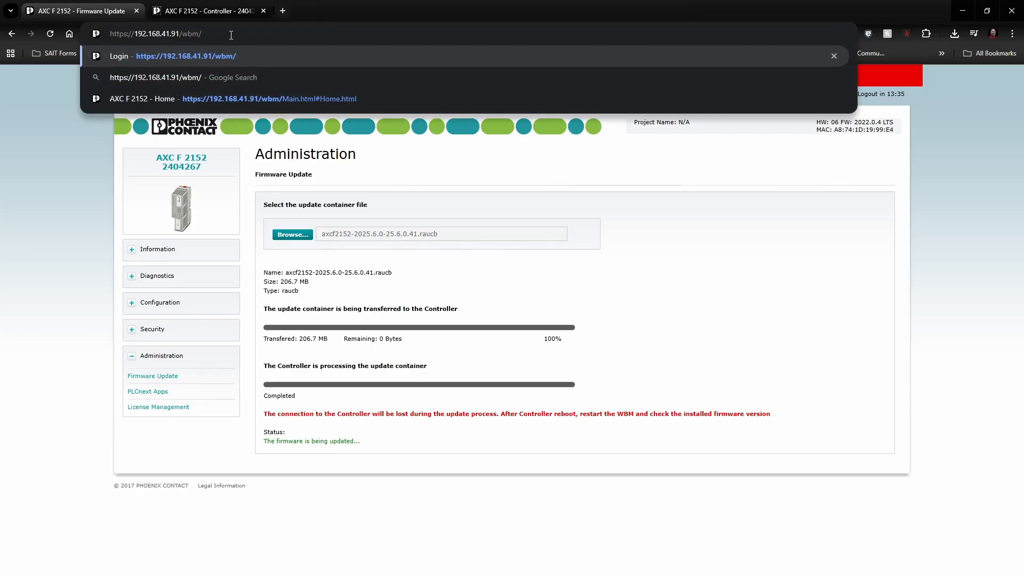
pyautogui.press('Return')
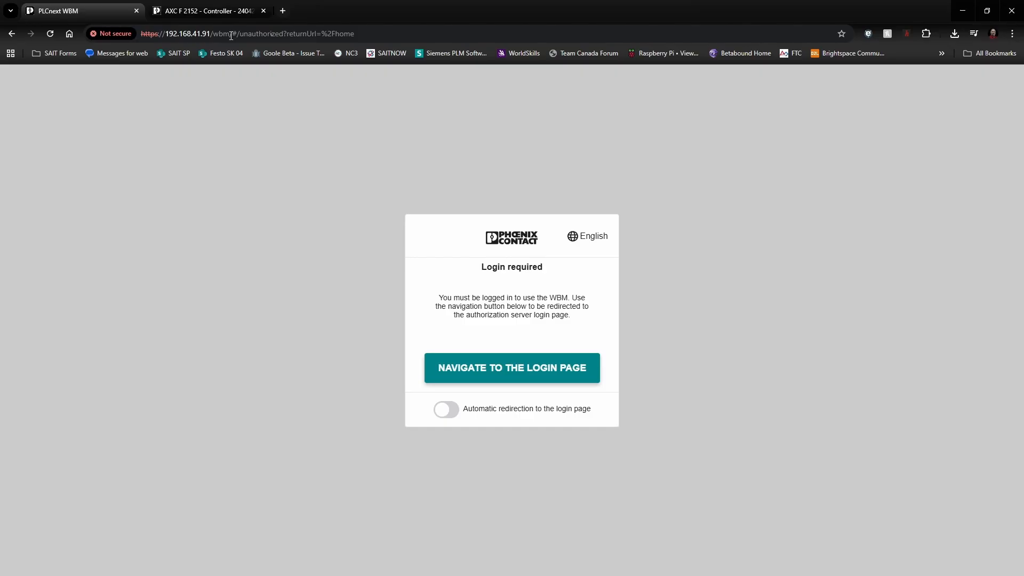
pyautogui.click(521, 370)
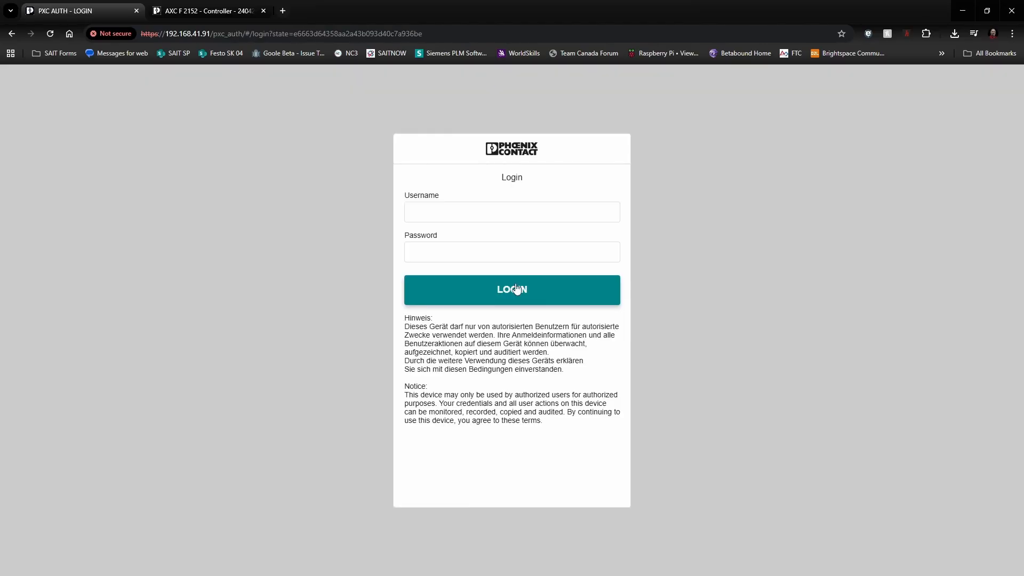
# Step: Log in with the new user's username and password
pyautogui.click(507, 214)
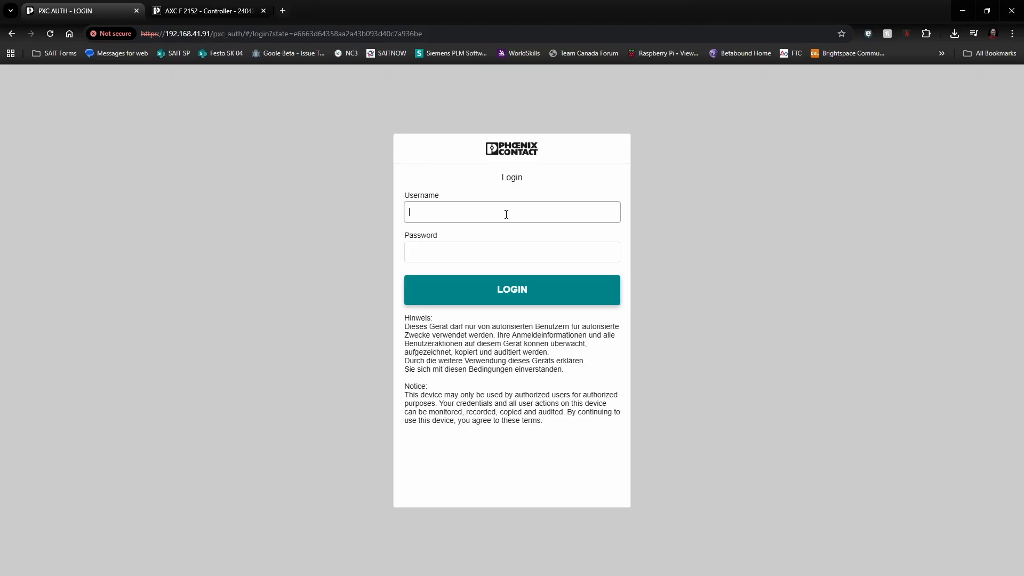
pyautogui.write('dan')
pyautogui.press('BackSpace')
pyautogui.press('BackSpace')
pyautogui.press('BackSpace')
pyautogui.write('Dan')
pyautogui.press('Tab')
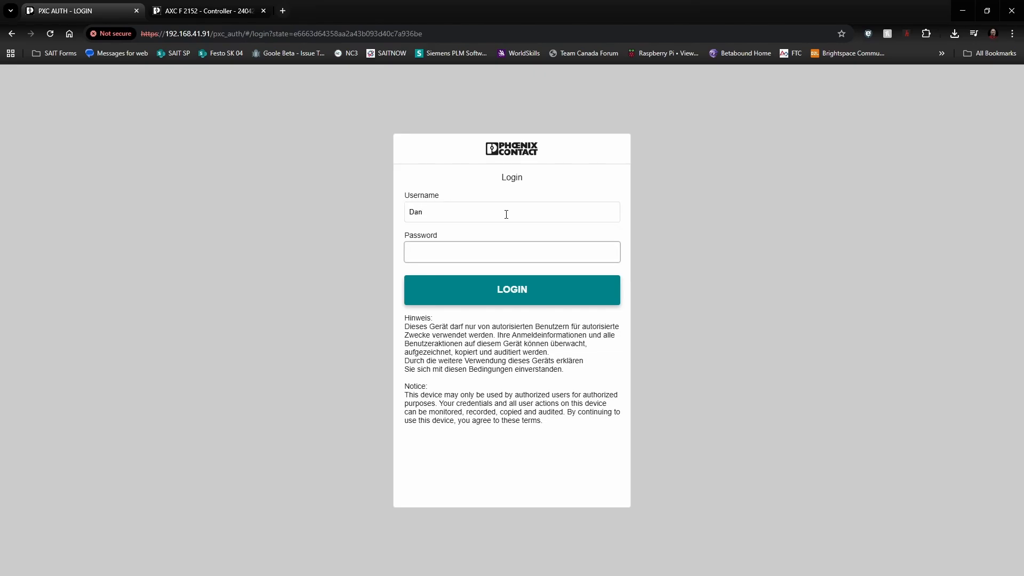
pyautogui.write('*********')
pyautogui.press('Return')
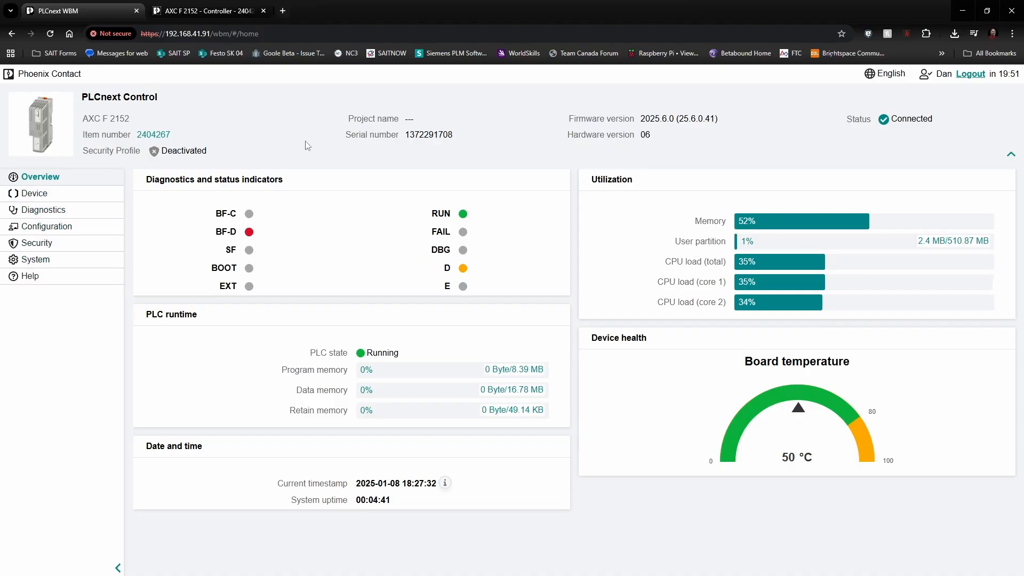
pyautogui.click(36, 262)
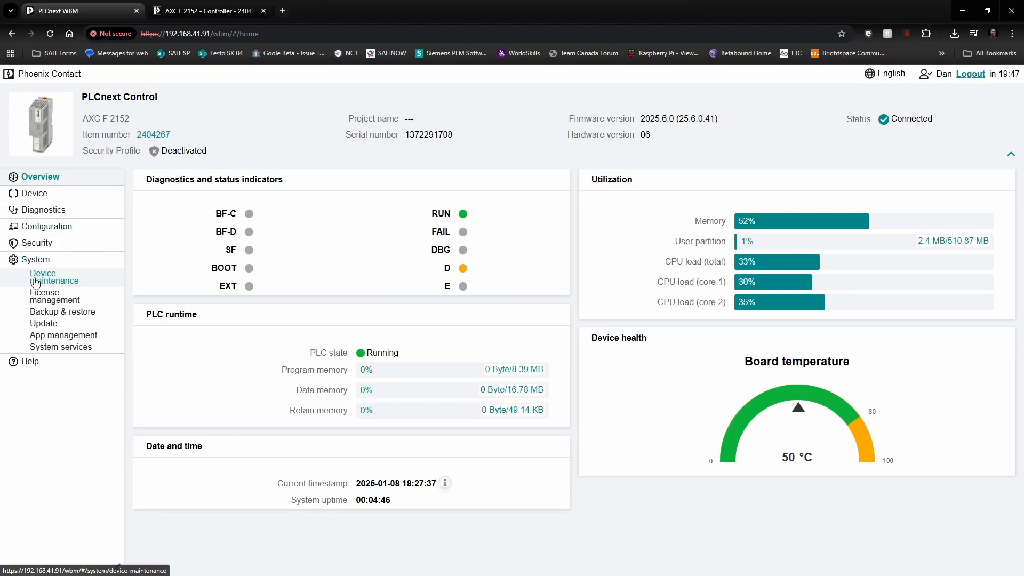
pyautogui.click(43, 324)
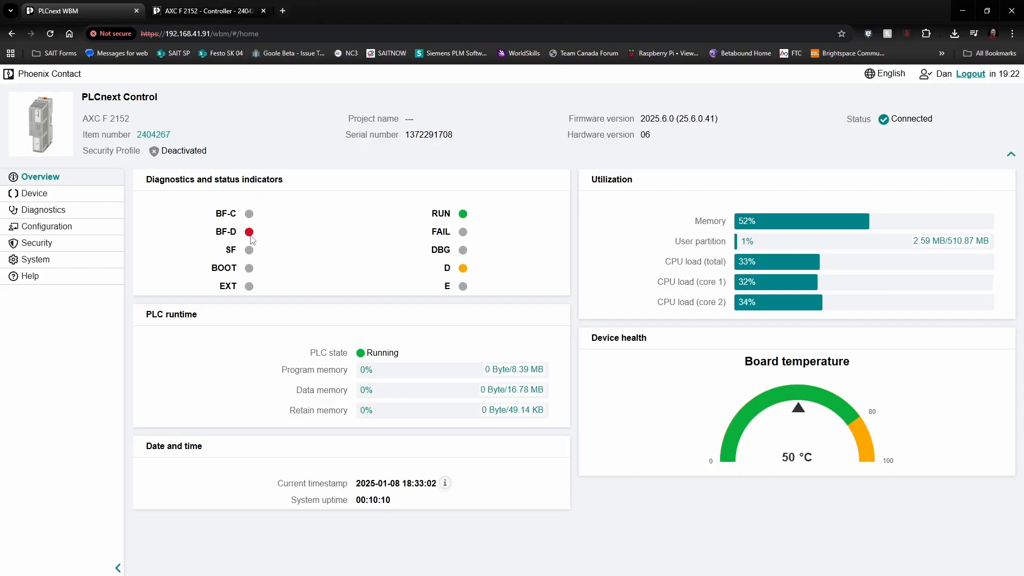
pyautogui.click(51, 261)
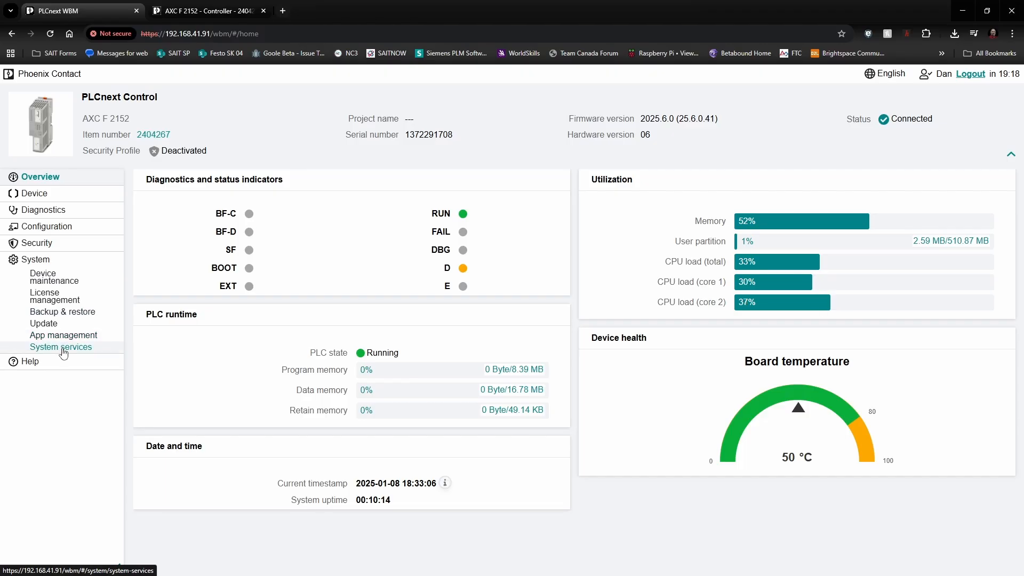
# Step: Switch off PROFINET DEVICE in System services, then save and restart the controller
pyautogui.click(62, 348)
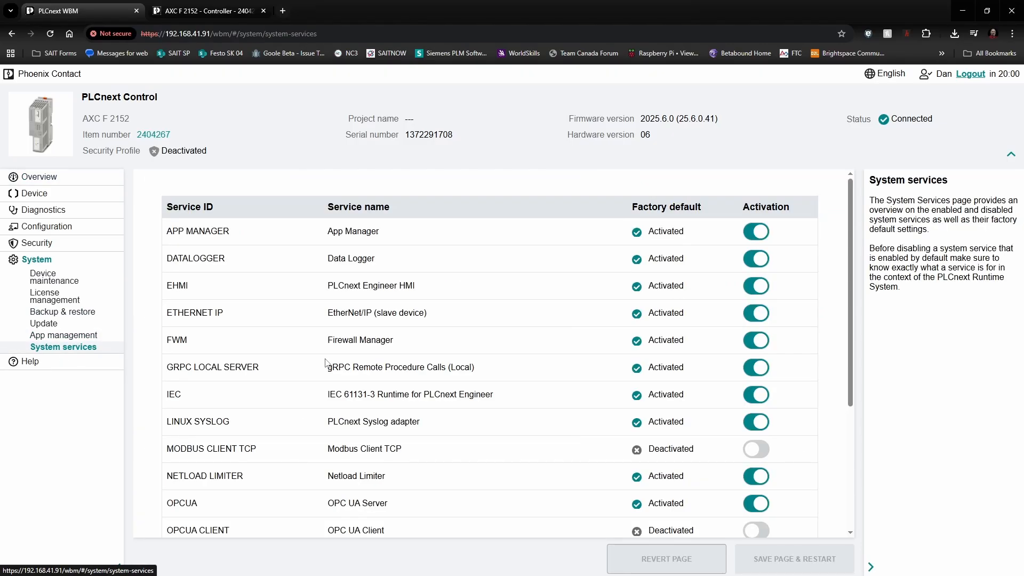
pyautogui.scroll(-4, 509, 355)
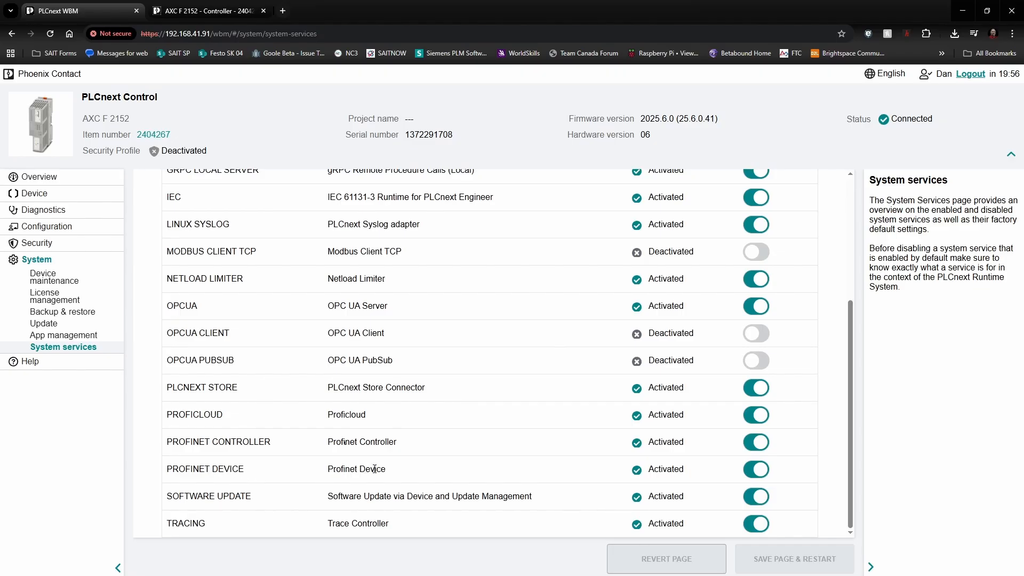
pyautogui.click(755, 469)
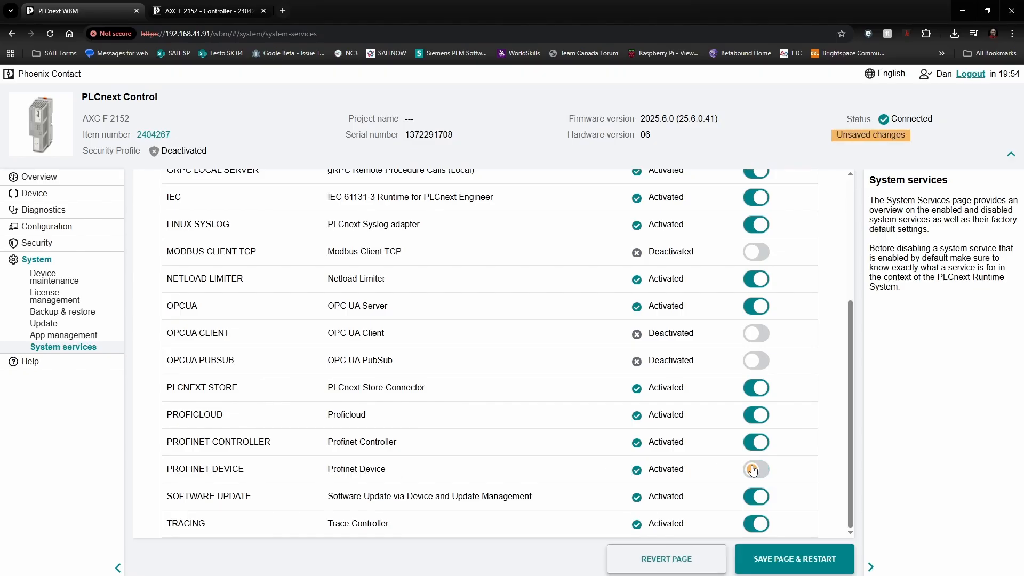
pyautogui.click(800, 564)
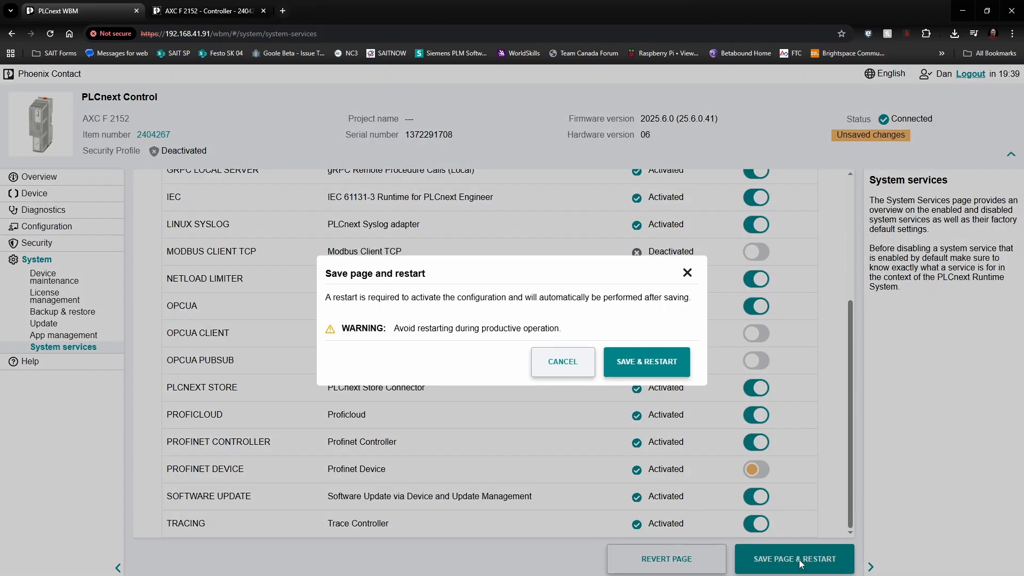
pyautogui.click(636, 364)
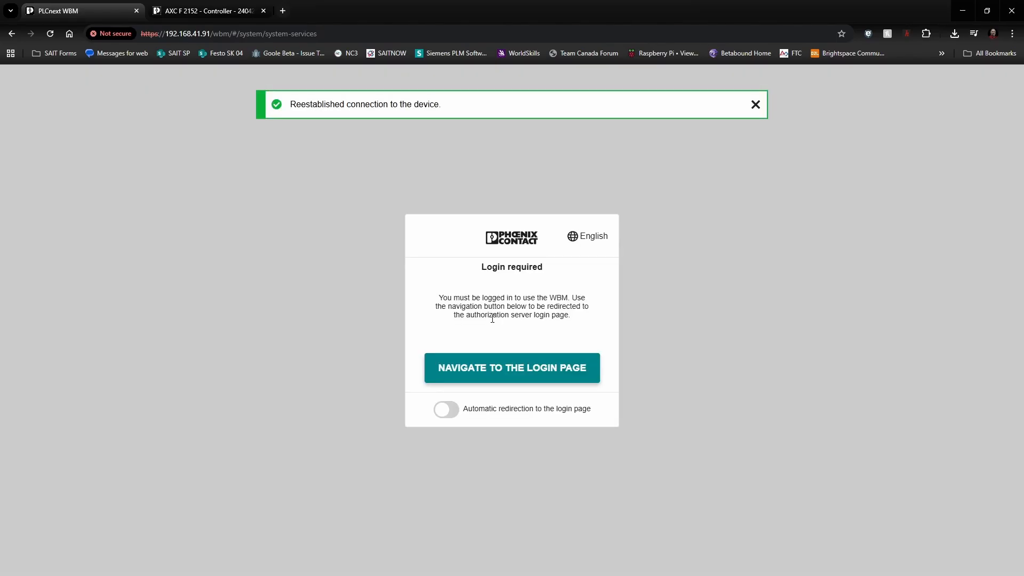
# Step: Log back in to the WBM from the login page with the user's username and password
pyautogui.click(492, 372)
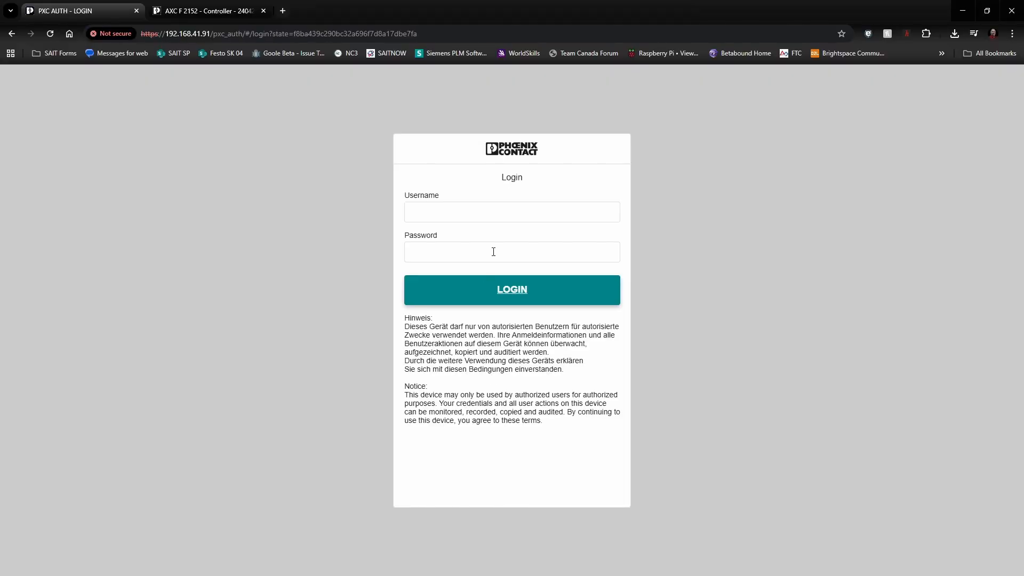
pyautogui.click(495, 213)
pyautogui.write('Dan')
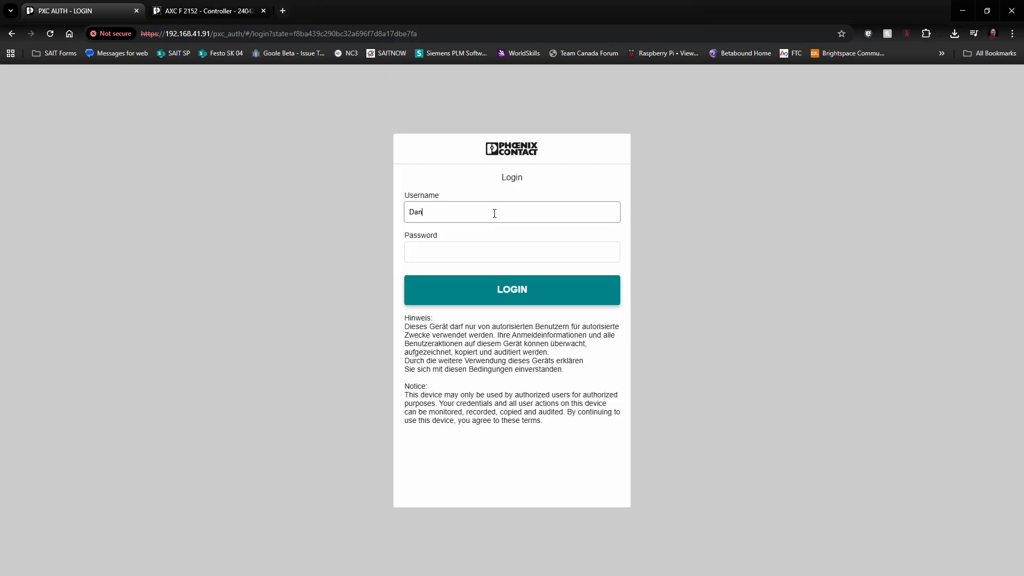
pyautogui.press('Tab')
pyautogui.write('••••••••••••')
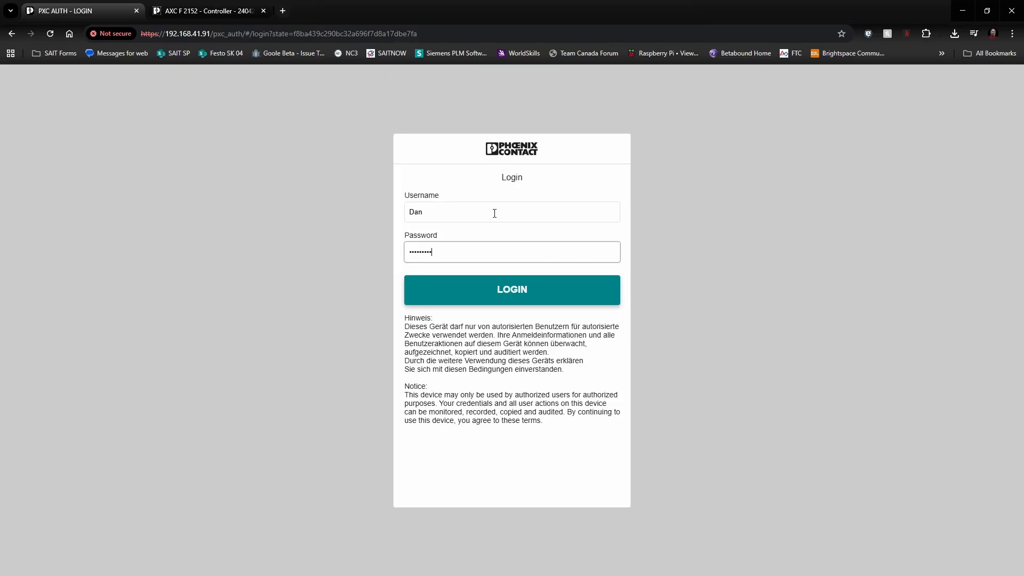
pyautogui.press('Return')
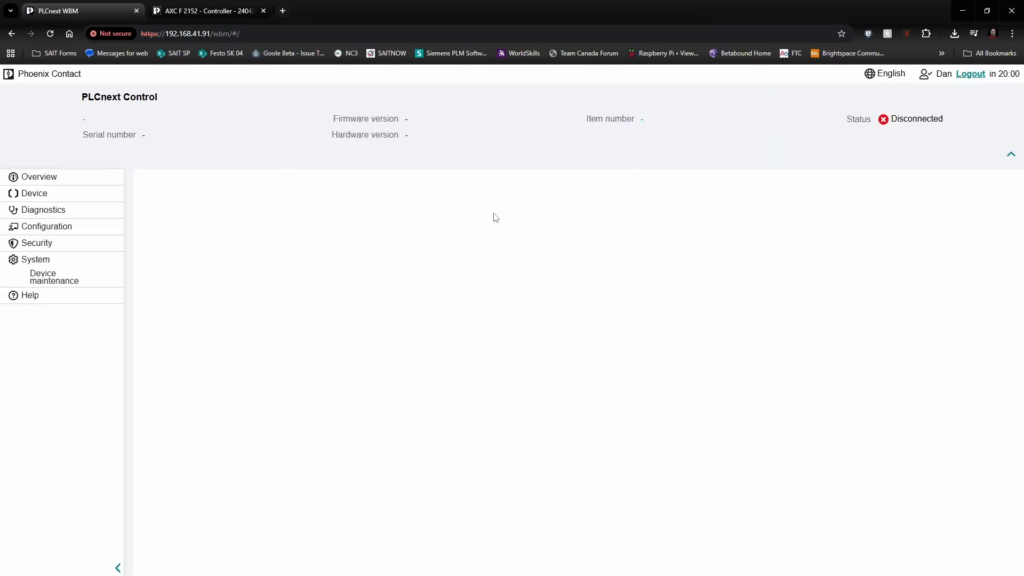